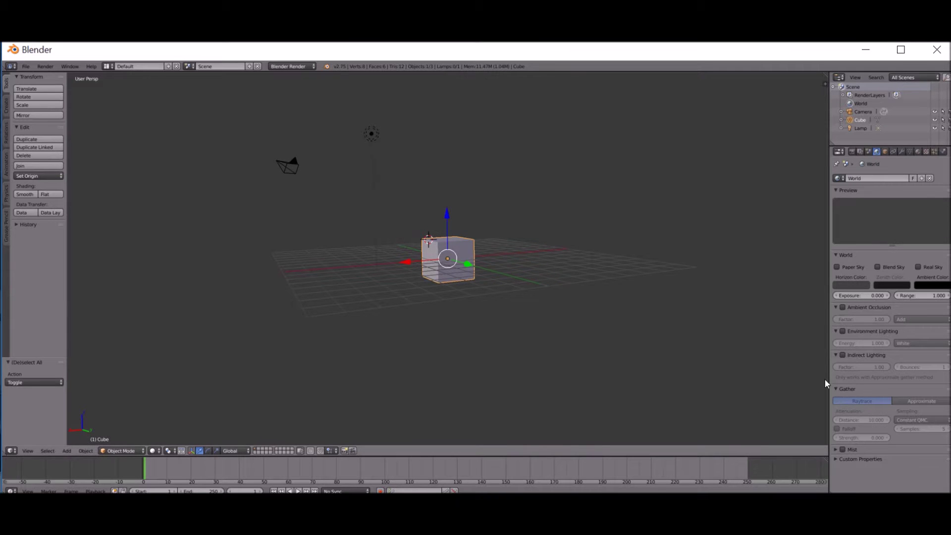
- Switch the render engine to Cycles Render
scroll(564, 271, up, 5)
middle_drag(167, 101, 185, 118)
click(273, 66)
click(287, 94)
middle_drag(466, 212, 554, 284)
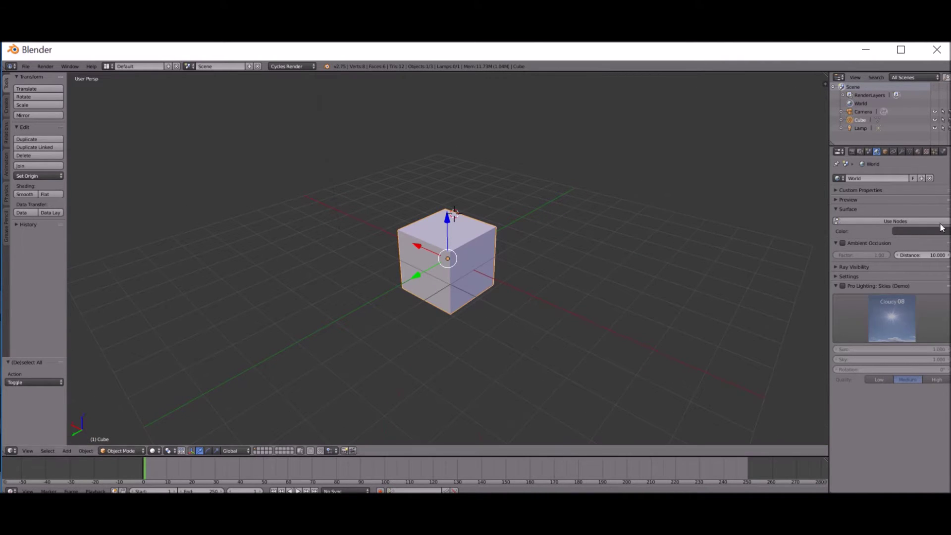
- Delete the default cube and toggle the selection of the remaining objects
scroll(352, 313, up, 3)
middle_drag(274, 353, 444, 263)
key(x)
click(445, 263)
key(a)
- Add a mesh plane and scale it up into a large ground surface
key(shift+a)
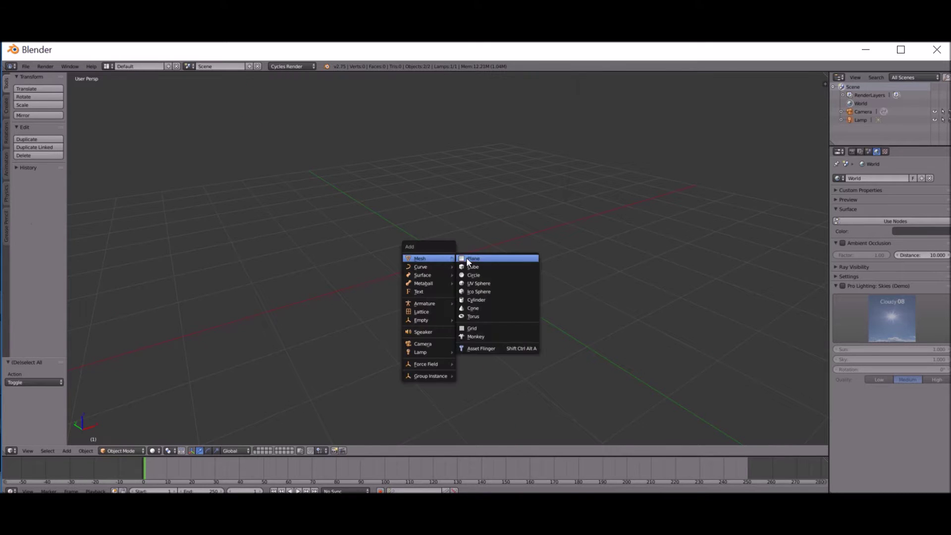
click(466, 259)
key(s)
click(311, 382)
- Subdivide the plane repeatedly in Edit Mode into a grid of 32 by 32 faces
click(121, 432)
key(w)
click(344, 283)
key(w)
click(345, 287)
key(w)
click(345, 287)
key(w)
click(345, 287)
key(Tab)
- Put the plane in Sculpt Mode and sculpt the first depression near its centre
click(105, 452)
click(121, 426)
click(49, 212)
middle_drag(392, 250, 407, 283)
mouse_move(408, 282)
mouse_down()
mouse_move(354, 275)
mouse_move(453, 328)
mouse_up()
- Resize the sculpt brush, deepen the plane into an irregular basin, and return to Object Mode with nothing selected
key(f)
click(364, 292)
mouse_move(365, 293)
mouse_down()
mouse_move(421, 326)
mouse_move(318, 314)
mouse_move(291, 295)
mouse_move(627, 394)
mouse_move(532, 416)
mouse_move(549, 459)
mouse_move(560, 228)
mouse_move(408, 268)
mouse_move(539, 344)
mouse_move(503, 312)
mouse_move(595, 320)
mouse_move(435, 299)
mouse_move(578, 369)
mouse_move(569, 397)
mouse_move(595, 338)
mouse_move(516, 334)
mouse_move(534, 318)
mouse_move(574, 402)
mouse_move(433, 385)
mouse_up()
mouse_move(433, 384)
middle_down()
mouse_move(378, 352)
mouse_move(548, 365)
mouse_move(313, 341)
middle_up()
mouse_move(312, 342)
mouse_down()
mouse_move(364, 350)
mouse_move(355, 309)
mouse_move(355, 326)
mouse_up()
middle_drag(418, 365, 528, 287)
click(133, 450)
click(137, 440)
key(a)
- Add a mesh cylinder inside the basin and scale it up by about 2.74
middle_drag(513, 265, 485, 308)
scroll(485, 308, up, 4)
key(shift+a)
mouse_move(390, 292)
click(428, 337)
key(s)
click(496, 319)
key(s)
click(502, 307)
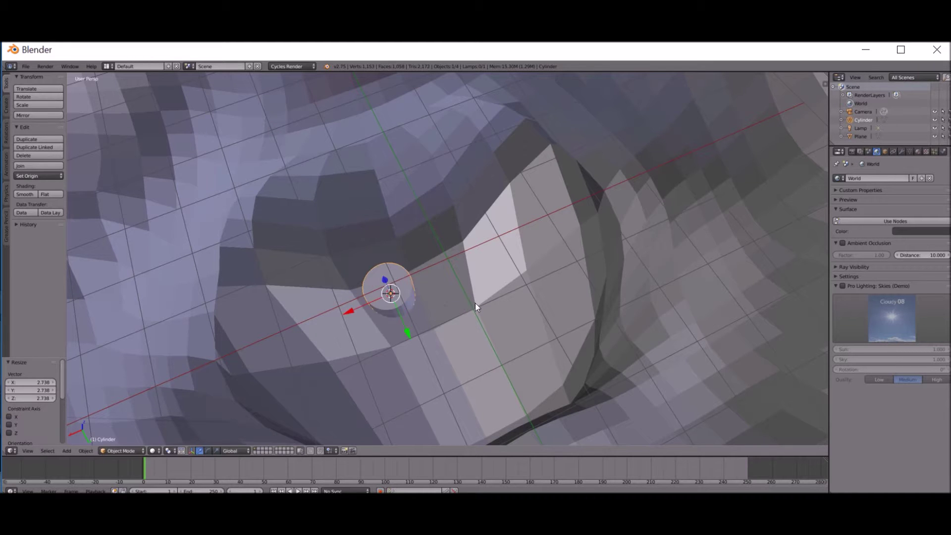
- Duplicate the cylinder, place the copy beside the original and tilt it with a free rotation
key(shift+d)
click(511, 313)
key(r)
key(r)
click(497, 336)
- Duplicate the tilted cylinder, move the copy to another part of the basin, raise it and change its tilt
key(shift+d)
click(395, 402)
key(r)
key(r)
click(372, 367)
scroll(362, 355, down, 2)
middle_drag(368, 427, 367, 396)
scroll(359, 397, down, 2)
drag(384, 405, 388, 355)
key(r)
click(437, 334)
- Make two further cylinder copies, positioning and rotating each one differently around the basin
middle_drag(437, 334, 432, 359)
key(shift+d)
click(494, 340)
key(r)
click(503, 379)
key(shift+d)
click(395, 327)
key(r)
click(450, 326)
- Duplicate the last cylinder to the basin's far side, rotate the copy and fine-tune its position
key(shift+d)
click(445, 113)
key(r)
click(404, 232)
key(g)
click(373, 238)
key(g)
click(361, 236)
- Duplicate the cylinder across the basin, rotate the copy about 149° and shift it into place
key(shift+d)
click(763, 258)
key(r)
click(411, 209)
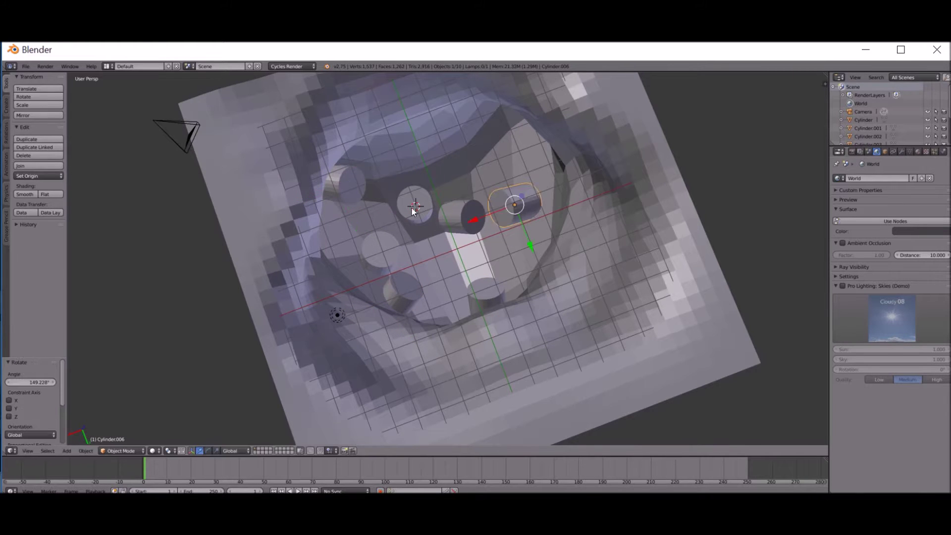
key(g)
click(463, 207)
- Duplicate the cylinder toward the basin's upper wall, tilt the copy freely and adjust its position
key(shift+d)
click(379, 125)
key(r)
key(r)
click(451, 115)
key(g)
click(484, 94)
- Duplicate the cylinder toward the opposite part of the basin, rotate the copy and reposition it from several views
key(shift+d)
click(443, 286)
key(r)
click(489, 257)
key(r)
key(g)
click(454, 253)
middle_drag(452, 256, 400, 301)
key(g)
click(400, 302)
click(396, 326)
- Select a cylinder in the basin, duplicate it to a new spot and tilt the copy freely
key(a)
middle_drag(405, 307, 462, 333)
right_click(421, 332)
key(shift+d)
click(534, 333)
key(r)
key(r)
click(494, 311)
- Raise the new cylinder copy to the basin's rim and tilt it by about 64.7° and 3.4° with a trackball rotation
drag(423, 288, 432, 193)
key(r)
key(r)
click(469, 227)
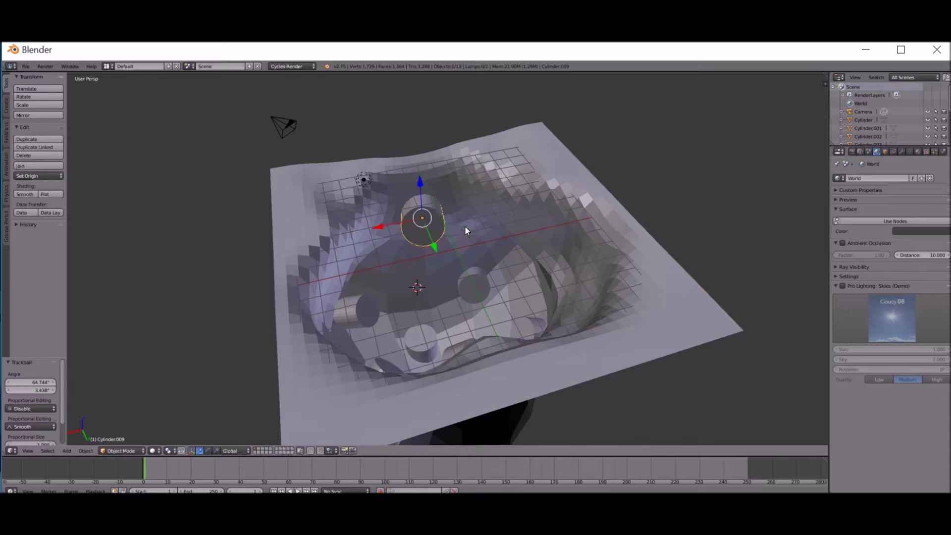
- Enlarge the raised cylinder at the basin's rim
key(x)
middle_drag(421, 233, 547, 242)
key(s)
key(x)
click(506, 215)
- Duplicate the enlarged cylinder, then rotate and rescale the copy
middle_drag(369, 311, 373, 316)
key(shift+d)
click(482, 252)
key(r)
click(492, 307)
key(s)
click(460, 309)
- Lengthen the new cylinder in Edit Mode by box-selecting the vertices at one end in wireframe and moving them outward
key(Tab)
key(z)
key(a)
key(b)
drag(450, 248, 577, 397)
key(g)
click(652, 372)
key(Tab)
key(z)
- Scale the reshaped cylinder by 0.555, reposition it beside the large one, raise it and deselect it
key(s)
click(514, 293)
key(g)
click(485, 294)
middle_drag(471, 280, 535, 241)
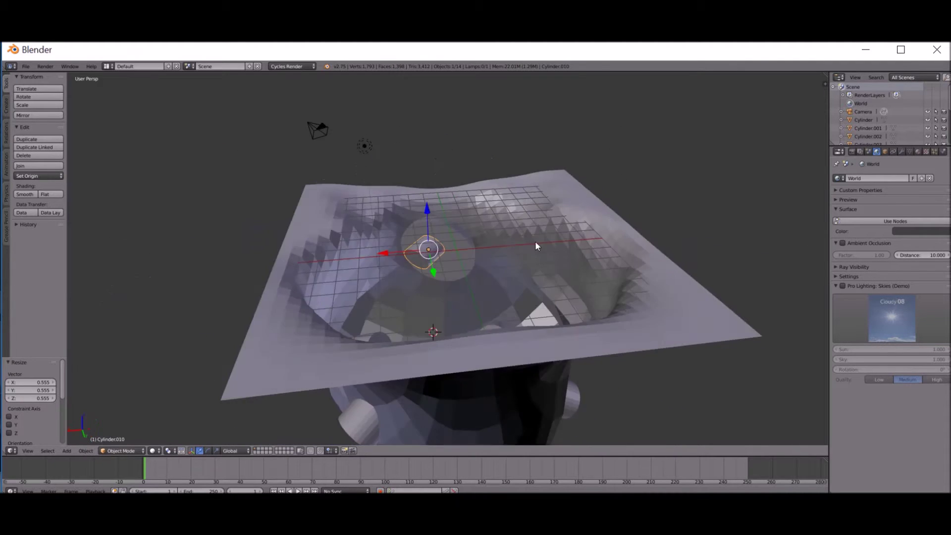
scroll(535, 241, up, 4)
drag(408, 191, 409, 152)
key(a)
- Add a second mesh plane with a radius of 1 inside the basin
middle_drag(410, 152, 421, 209)
scroll(421, 208, down, 3)
key(shift+a)
click(484, 168)
scroll(748, 233, down, 3)
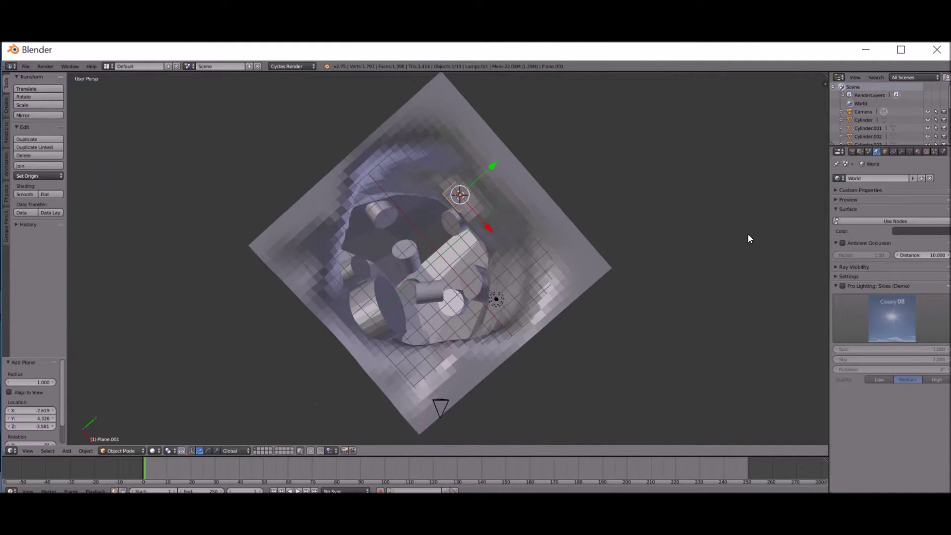
- Add an Ocean modifier to the new plane and set its size to 0.2
click(902, 152)
click(888, 177)
click(921, 240)
text(0)
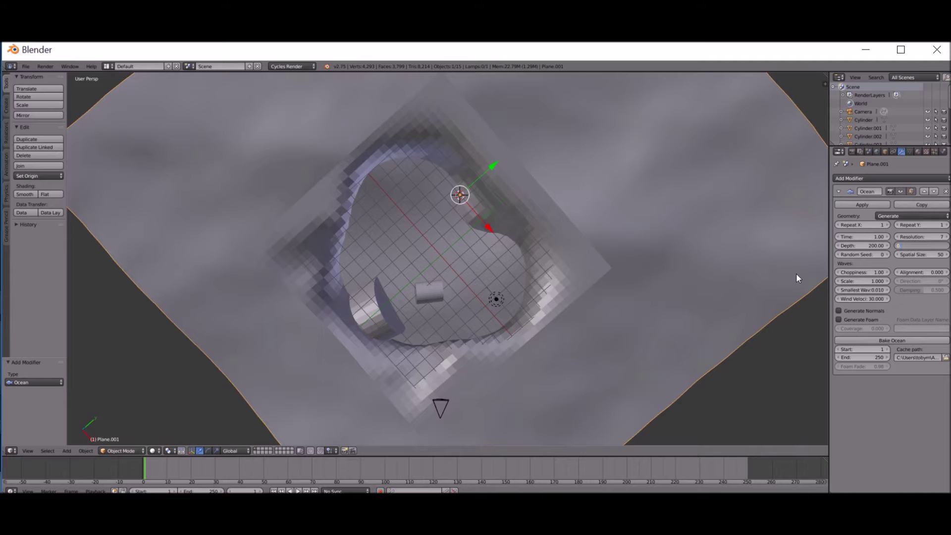
text(.2)
key(Return)
- Reduce the ocean size to 0.07 and move the ocean plane to the middle of the basin
click(947, 247)
click(947, 247)
click(948, 246)
click(948, 247)
drag(948, 247, 917, 248)
key(g)
click(421, 360)
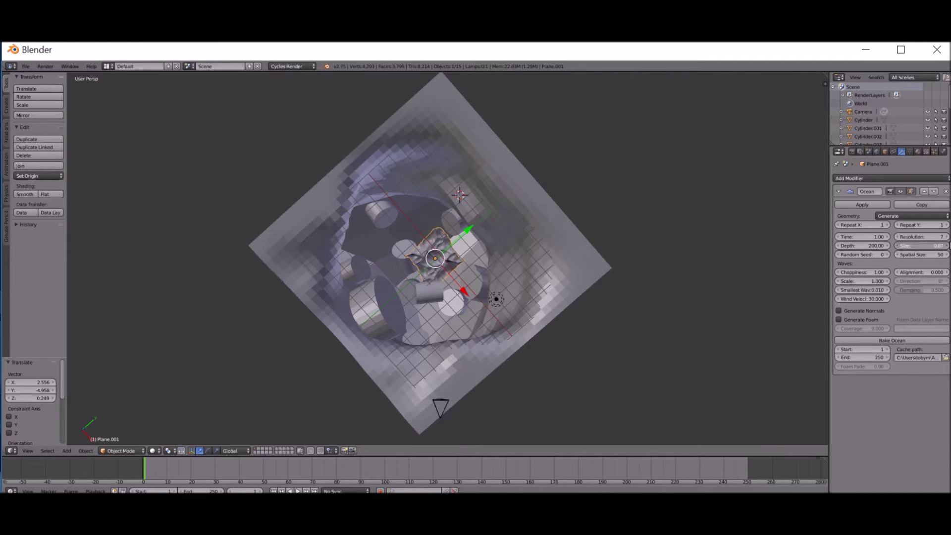
- Enlarge the ocean to size 0.35 and raise its plane about 2.47 units along Z
drag(947, 246, 949, 248)
middle_drag(709, 246, 440, 248)
drag(435, 256, 445, 228)
middle_drag(444, 225, 535, 225)
- Set the ocean's wave scale to 0.5, smallest wave to 0, depth to 200.62 and resolution to 16, then deselect the plane
scroll(533, 233, up, 5)
mouse_move(871, 279)
mouse_down()
mouse_move(861, 284)
mouse_move(882, 293)
mouse_move(873, 291)
mouse_up()
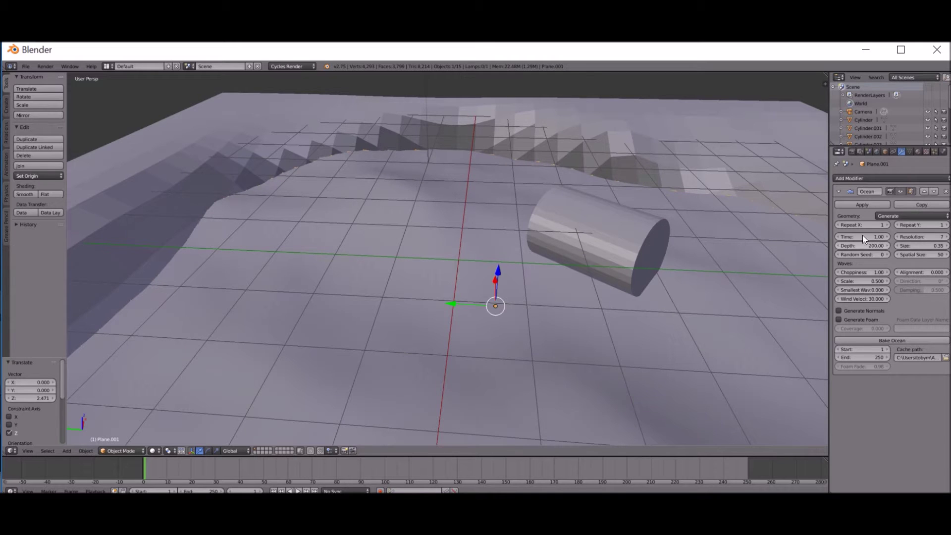
drag(863, 246, 926, 234)
click(949, 236)
click(948, 236)
click(949, 236)
click(948, 236)
click(948, 236)
click(948, 235)
drag(949, 237, 949, 238)
middle_drag(620, 237, 491, 227)
key(a)
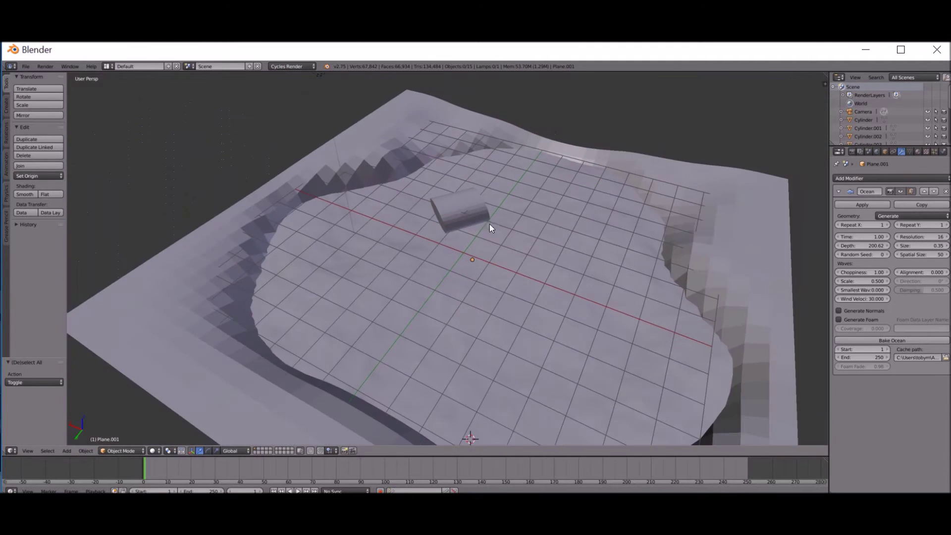
- Select the cylinder protruding above the water and lower it slightly along Z
right_click(456, 210)
right_click(456, 210)
right_click(451, 195)
right_click(464, 193)
drag(473, 181, 473, 194)
click(299, 67)
click(279, 92)
click(292, 67)
click(323, 94)
- Create a new material named River on the ocean plane
scroll(617, 225, up, 2)
right_click(617, 225)
click(918, 151)
click(874, 204)
text(River)
key(Return)
- Display the River material in the Node Editor and delete its default shader node
middle_drag(114, 377, 149, 386)
click(12, 450)
click(38, 351)
scroll(397, 254, up, 2)
click(462, 230)
key(x)
- Add a node group named Water and connect its first Shader output to the Material Output's Surface input
key(shift+a)
mouse_move(451, 312)
click(493, 340)
click(396, 161)
scroll(613, 172, up, 3)
click(457, 203)
text(Water)
key(Return)
drag(520, 166, 681, 247)
scroll(641, 188, up, 1)
- Show the River material preview and set the Water node's Fac to 0.507
click(847, 232)
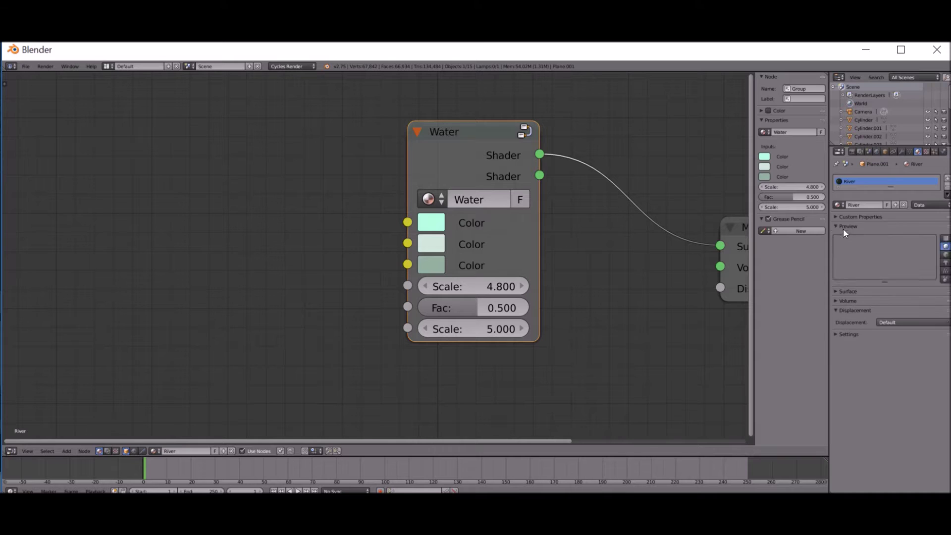
click(843, 227)
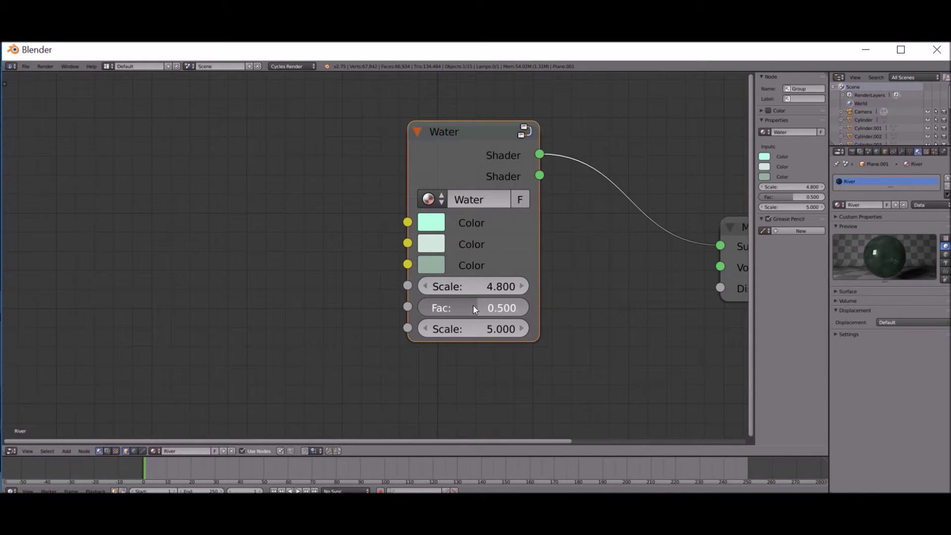
drag(474, 307, 479, 307)
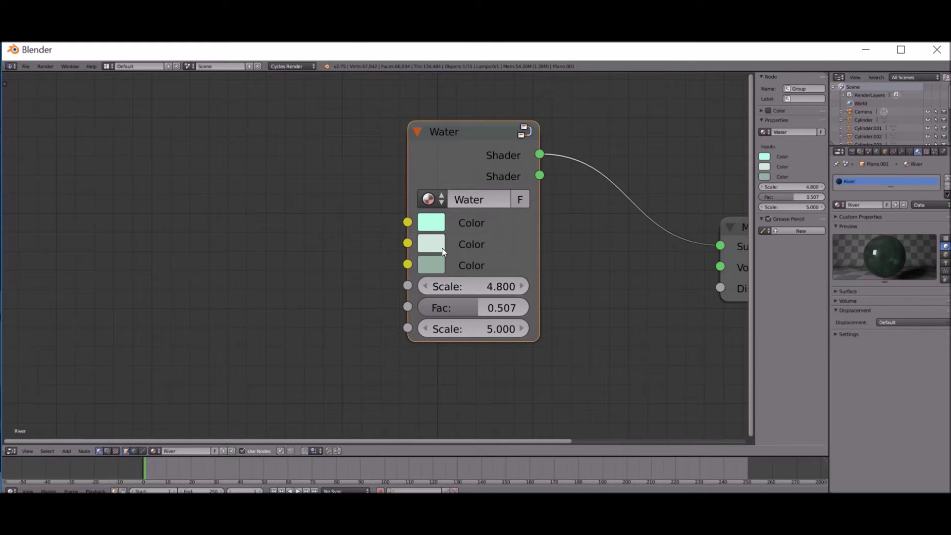
- Examine the nodes and connections inside the Water node group
scroll(335, 347, down, 3)
key(Tab)
scroll(379, 254, down, 2)
middle_drag(524, 349, 499, 272)
middle_drag(388, 269, 467, 309)
scroll(292, 253, up, 2)
scroll(115, 266, down, 2)
middle_drag(348, 315, 289, 274)
key(Tab)
key(Tab)
middle_drag(401, 257, 405, 296)
scroll(320, 212, up, 2)
middle_drag(450, 269, 351, 188)
scroll(304, 225, down, 2)
mouse_move(332, 226)
middle_down()
mouse_move(288, 241)
mouse_move(332, 230)
middle_up()
scroll(332, 230, down, 4)
scroll(359, 199, up, 3)
middle_drag(371, 217, 375, 221)
key(Tab)
scroll(326, 269, up, 2)
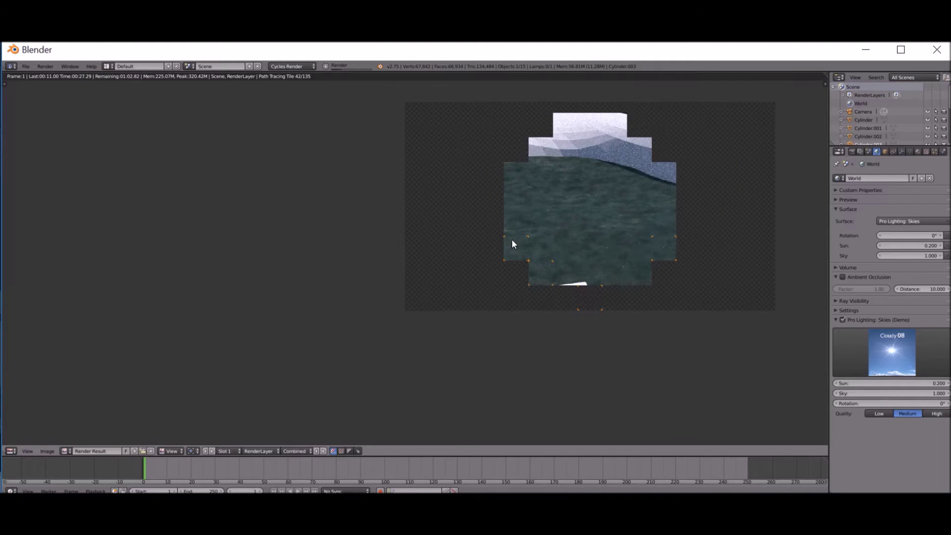
- Examine the water surface in the running render, then cancel the render
scroll(622, 240, up, 3)
middle_drag(524, 272, 448, 352)
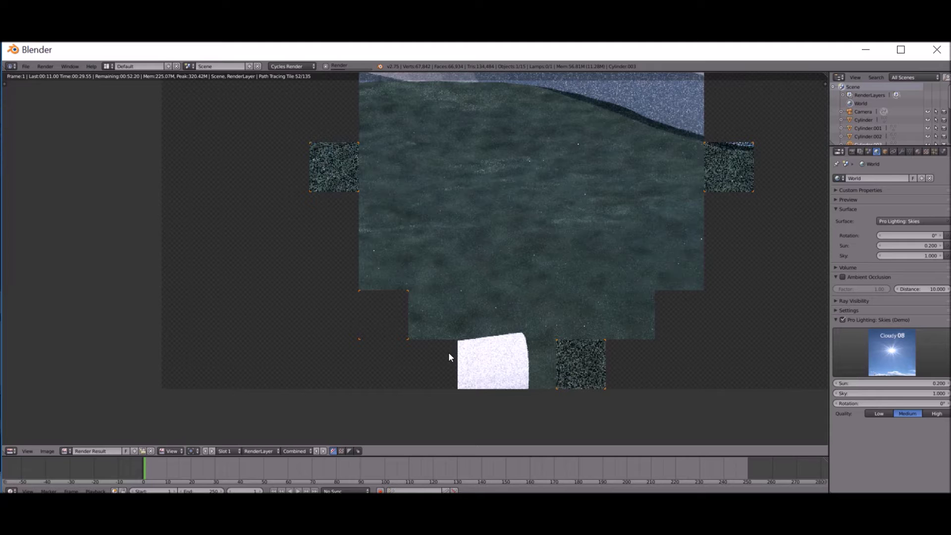
scroll(448, 352, down, 2)
key(Escape)
- Select the camera in wireframe and reposition it to frame the cylinder and the water
scroll(446, 303, down, 3)
key(KP_Decimal)
key(KP_0)
scroll(460, 201, down, 1)
key(a)
right_click(475, 191)
right_click(477, 196)
right_click(477, 196)
key(z)
right_click(477, 196)
key(g)
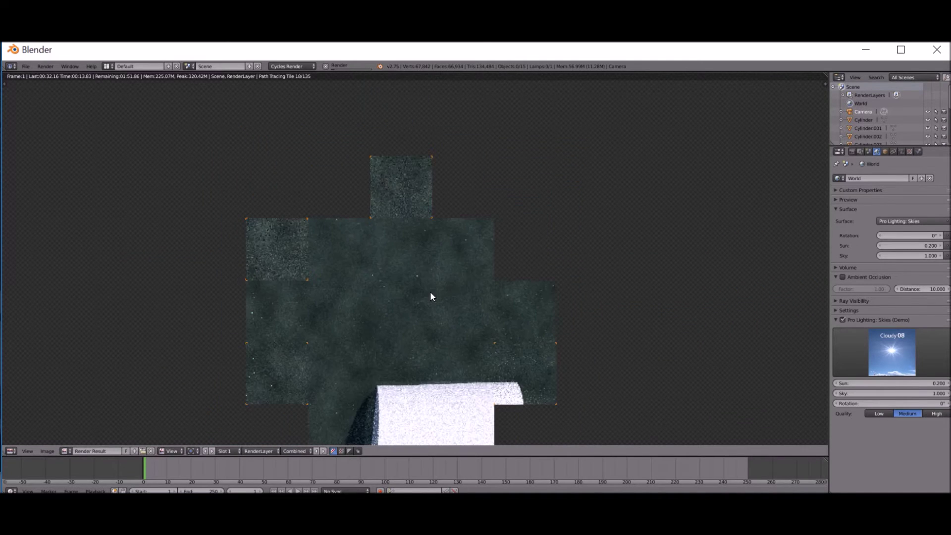
- Examine the reframed water and cylinder in the running render, then stop it
scroll(406, 276, up, 4)
scroll(387, 232, down, 5)
scroll(388, 212, up, 5)
click(424, 254)
scroll(418, 257, down, 2)
scroll(469, 249, down, 2)
key(Escape)
- Select the ocean plane and set its wave scale to 0.3 and choppiness to 0.97
right_click(432, 230)
middle_drag(432, 230, 433, 203)
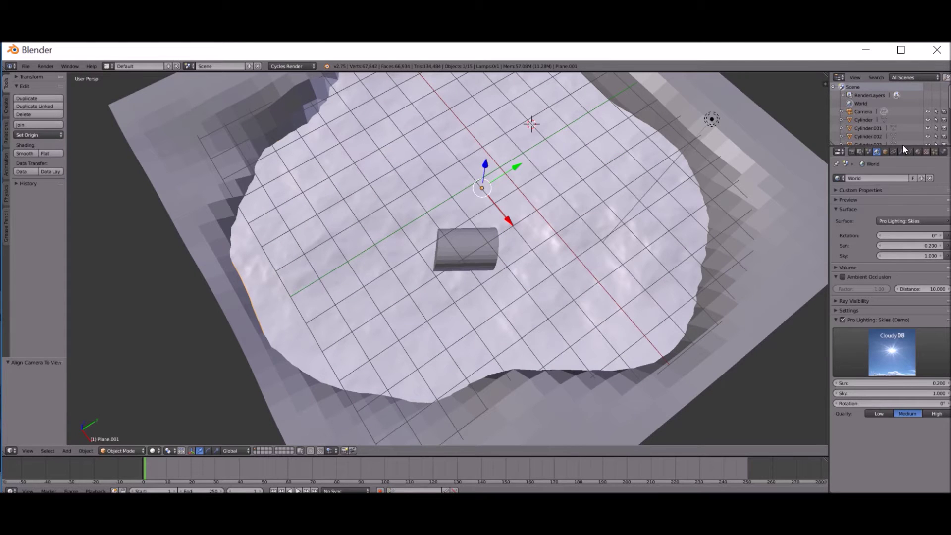
click(903, 149)
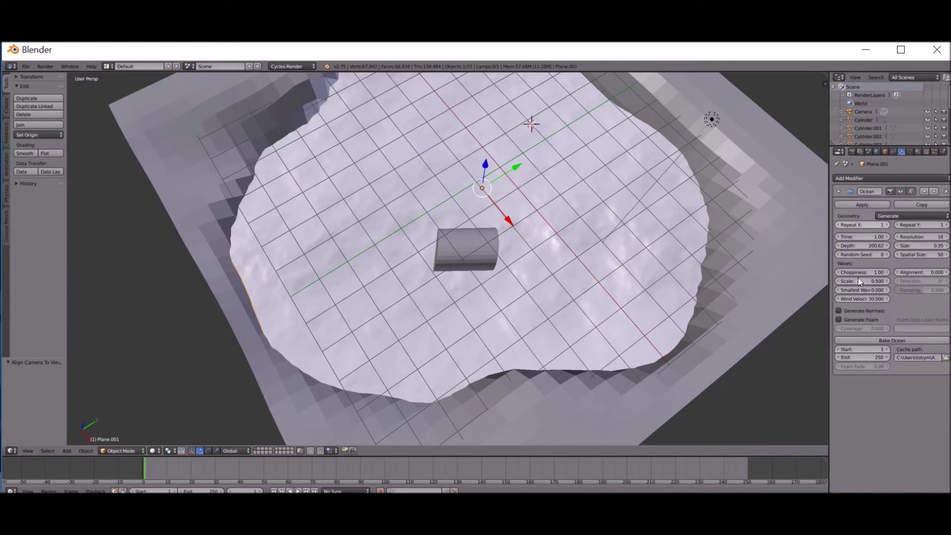
click(841, 279)
click(841, 279)
click(841, 278)
click(888, 278)
click(841, 271)
click(841, 272)
click(841, 272)
- Lower the Ocean modifier's resolution to 9
click(897, 238)
click(898, 238)
click(898, 238)
click(898, 237)
click(898, 238)
click(901, 238)
click(902, 238)
text(9)
key(Return)
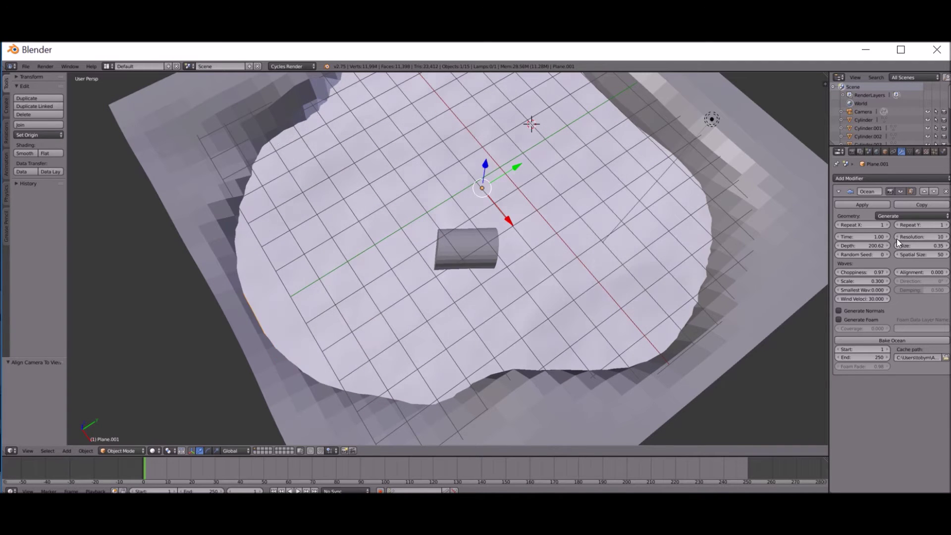
- Render a still image of the scene from the camera view
mouse_move(640, 249)
middle_down()
mouse_move(641, 194)
mouse_move(639, 257)
middle_up()
key(KP_0)
scroll(175, 125, up, 4)
click(45, 66)
click(54, 76)
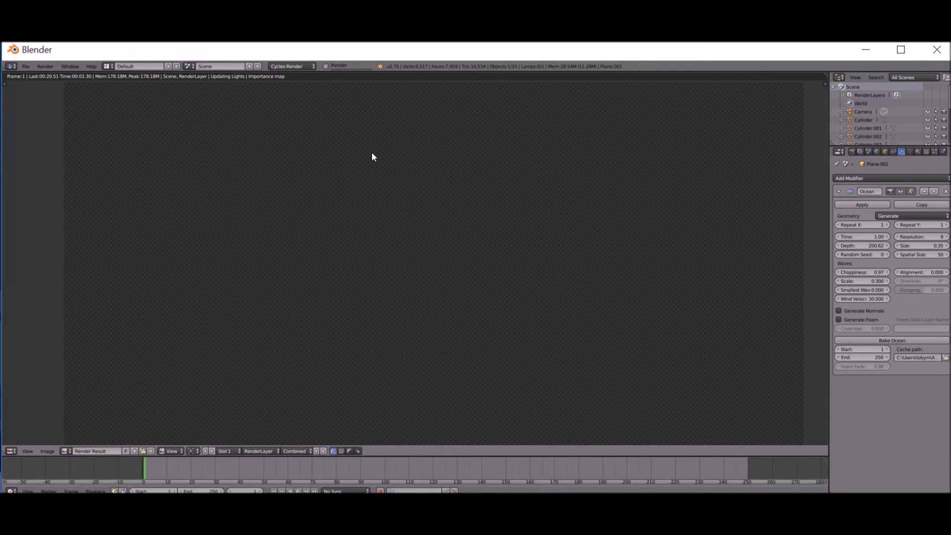
- Examine the calmer water surface in the running render, then cancel it
scroll(342, 221, up, 3)
scroll(291, 300, down, 4)
scroll(335, 295, up, 1)
middle_drag(345, 245, 462, 72)
scroll(523, 231, down, 2)
middle_drag(478, 165, 392, 302)
scroll(391, 302, up, 2)
middle_drag(438, 278, 431, 211)
scroll(432, 210, up, 2)
scroll(425, 222, down, 4)
key(Escape)
- Align the camera to the current view, then duplicate the lamp
key(ctrl+alt+KP_0)
middle_drag(444, 263, 587, 174)
scroll(490, 88, down, 3)
right_click(484, 147)
key(shift+d)
click(439, 249)
- Move the duplicated lamp about -10.1 units in X and -12.7 units in Z, using the front wireframe view
key(z)
key(KP_1)
key(g)
click(379, 355)
middle_drag(379, 355, 460, 323)
middle_drag(467, 295, 460, 344)
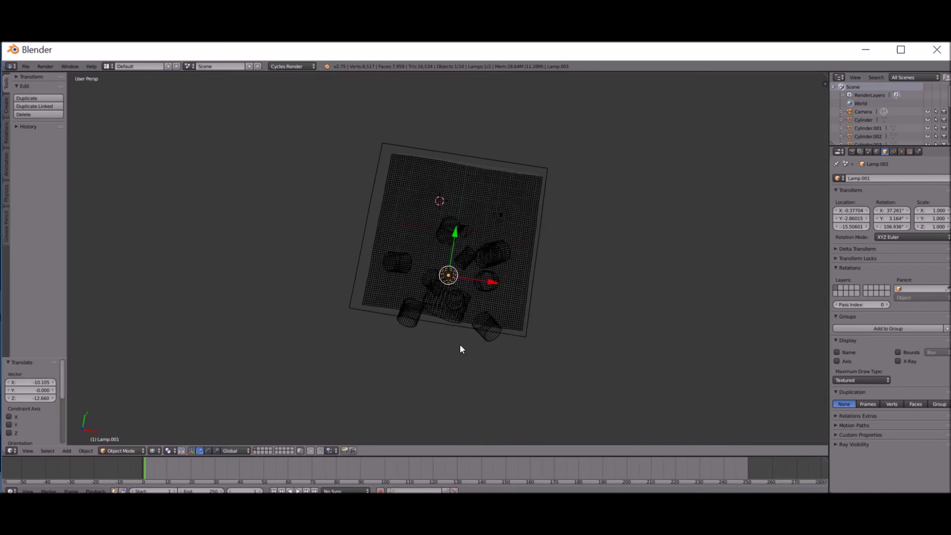
- Reposition the duplicated lamp over the basin and render a still image from the camera view
key(g)
click(463, 225)
key(KP_0)
key(z)
click(901, 150)
click(43, 67)
click(87, 76)
- Examine the lighting across the running render, both close up and as a whole
middle_drag(297, 267, 238, 421)
scroll(362, 262, up, 1)
scroll(344, 275, up, 2)
scroll(473, 301, down, 1)
scroll(473, 301, down, 1)
middle_drag(468, 323, 451, 298)
scroll(481, 320, up, 1)
middle_drag(476, 250, 471, 239)
middle_drag(317, 331, 474, 241)
scroll(365, 277, up, 3)
scroll(473, 241, up, 3)
click(459, 137)
key(Home)
- Close the render and delete the duplicated lamp
key(Escape)
key(x)
click(543, 234)
- Select the camera and reframe the scene with a free rotation, a move and fly navigation
right_click(520, 169)
key(r)
key(r)
click(474, 180)
key(g)
click(498, 427)
key(shift+f)
click(418, 285)
- Refine the camera framing with several moves and another free rotation
key(g)
click(483, 335)
key(r)
key(r)
click(482, 293)
key(g)
click(519, 358)
key(g)
click(570, 393)
- Rotate and shift the camera to frame the water with the shoreline in the foreground
scroll(571, 392, up, 1)
key(r)
click(576, 365)
scroll(576, 363, up, 3)
key(g)
click(472, 276)
scroll(361, 225, down, 3)
- Render a still image, examine the sky, basin walls and water up close, then cancel the render
click(45, 66)
click(56, 75)
scroll(550, 277, up, 2)
middle_drag(542, 342, 530, 248)
scroll(527, 246, up, 1)
middle_drag(462, 237, 409, 241)
drag(454, 220, 379, 170)
middle_drag(366, 178, 161, 230)
scroll(162, 230, down, 2)
scroll(175, 242, up, 1)
middle_drag(345, 257, 553, 239)
scroll(505, 292, up, 3)
scroll(507, 284, down, 4)
middle_drag(508, 284, 551, 311)
scroll(522, 298, up, 2)
middle_drag(706, 381, 538, 267)
scroll(543, 314, down, 3)
middle_drag(542, 318, 537, 327)
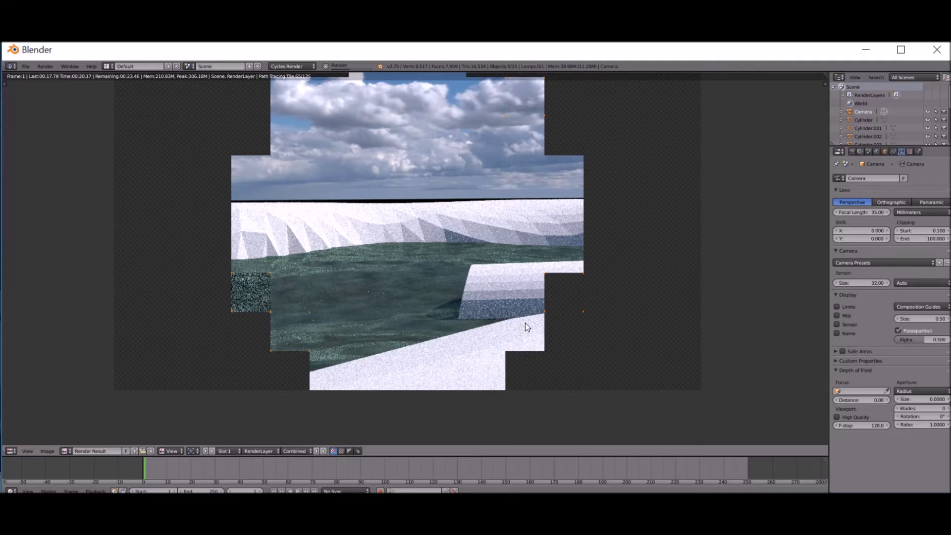
scroll(395, 284, down, 2)
key(Escape)
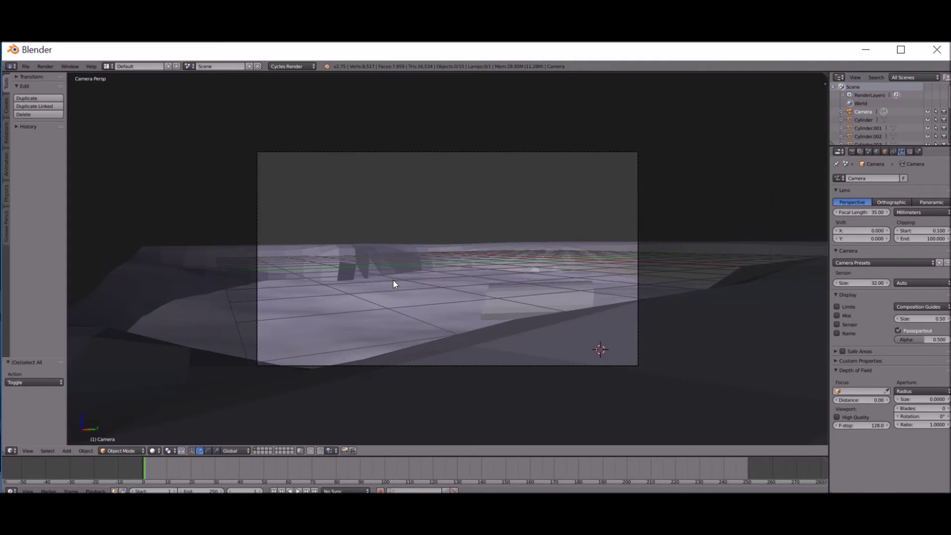
- Add a cube mesh and scale it in X and Y only into a wide, flat slab
middle_drag(395, 284, 465, 363)
key(z)
key(shift+a)
mouse_move(446, 301)
click(503, 311)
key(z)
click(465, 308)
key(s)
key(shift+z)
click(585, 322)
- Move the slab beneath the basin surface
key(g)
click(586, 239)
key(z)
key(g)
click(591, 267)
scroll(591, 278, down, 6)
mouse_move(590, 278)
middle_down()
mouse_move(554, 288)
mouse_move(461, 270)
middle_up()
key(z)
middle_drag(317, 325, 360, 337)
key(Tab)
key(Tab)
- Scale the slab uniformly by 0.534, then resize it once more to suit the basin's footprint
key(s)
click(444, 245)
key(z)
click(340, 252)
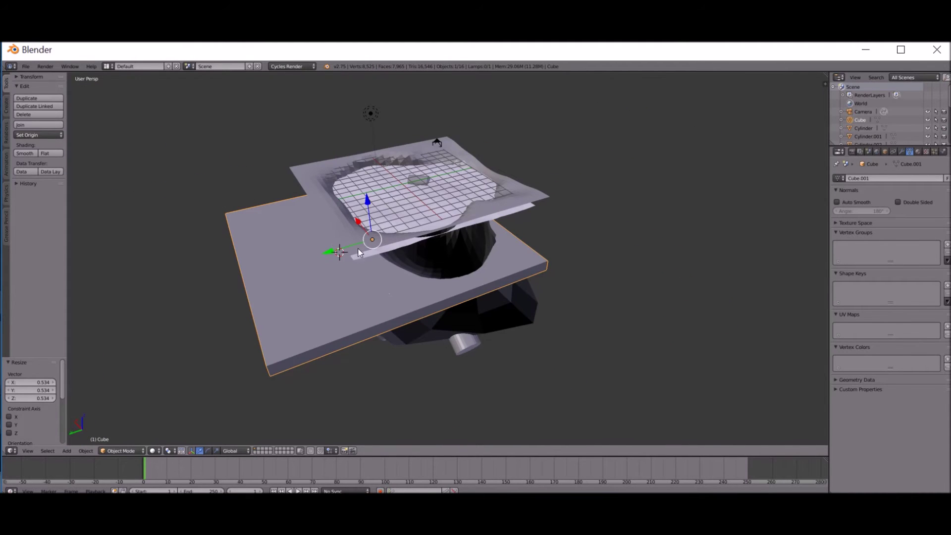
key(s)
click(363, 245)
- Move the slab about -1.328 units along Y, then adjust its position along X beneath the basin
key(z)
drag(362, 246, 392, 215)
click(395, 212)
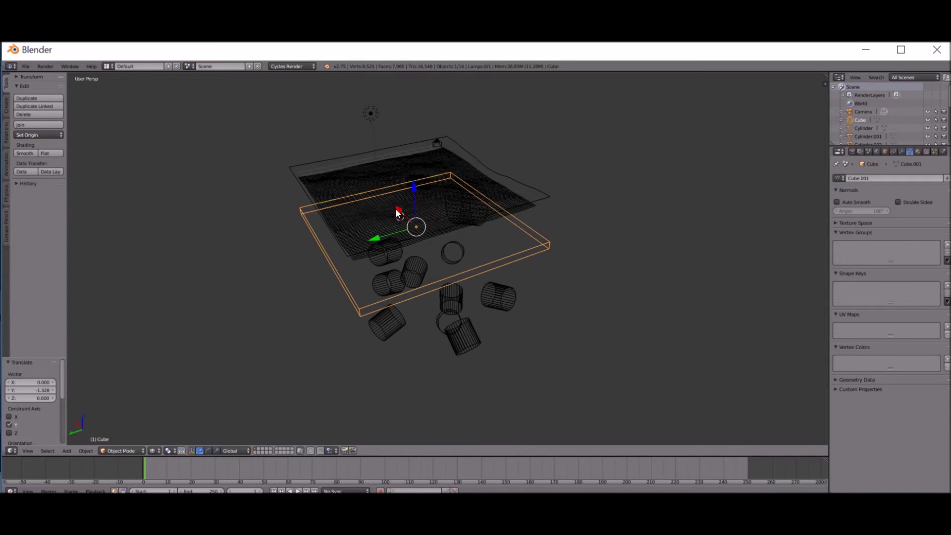
drag(401, 209, 402, 211)
key(z)
middle_drag(342, 346, 399, 333)
mouse_move(273, 236)
middle_down()
mouse_move(310, 259)
mouse_move(319, 243)
mouse_move(346, 256)
middle_up()
scroll(294, 241, up, 3)
key(z)
scroll(346, 256, down, 3)
- Create a new material for the slab and name it Dust
click(920, 151)
click(837, 204)
click(860, 203)
click(865, 205)
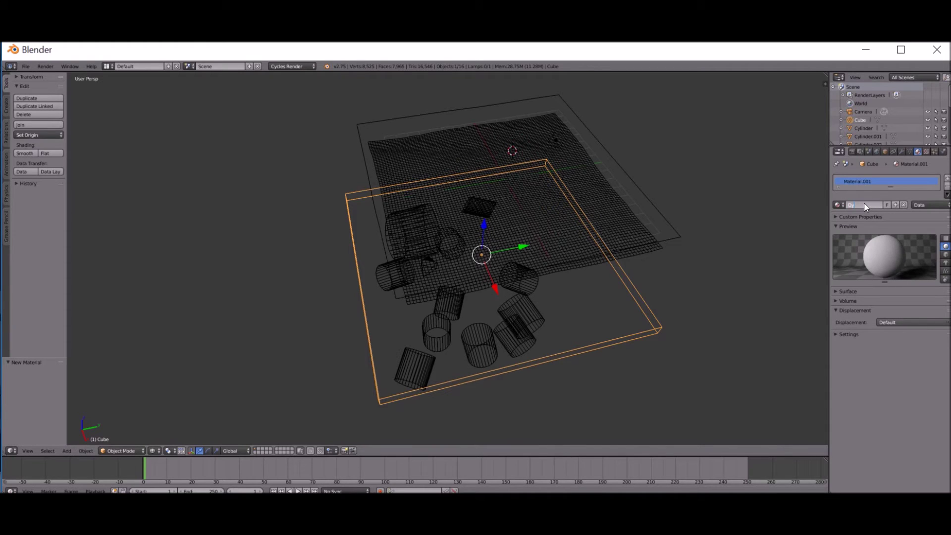
text(Dust)
key(Return)
- In the Node Editor, replace the Diffuse BSDF with the Dust group node and connect its Shader output to Surface
click(15, 451)
click(29, 353)
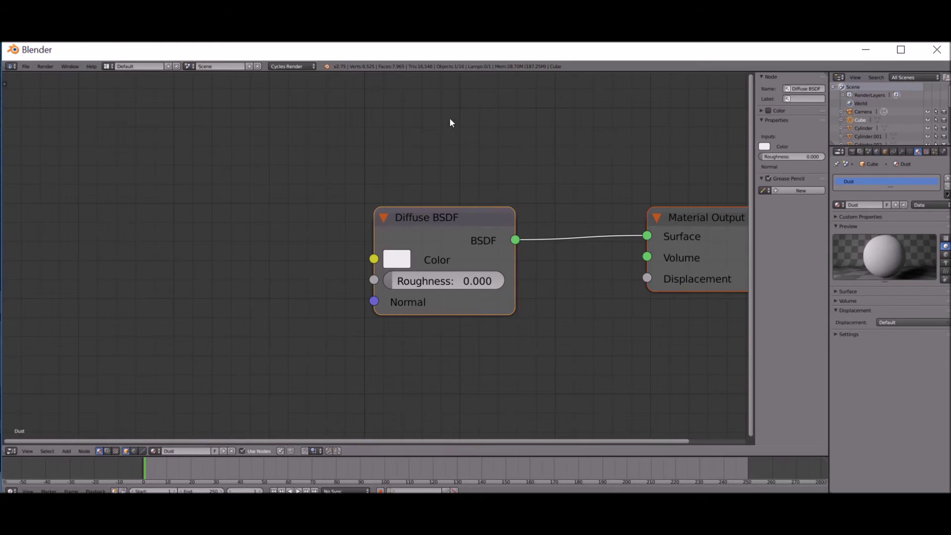
click(435, 228)
key(x)
key(shift+a)
click(434, 227)
key(Escape)
key(shift+a)
mouse_move(412, 263)
click(466, 287)
click(342, 230)
drag(437, 238, 647, 236)
- Inspect the node network inside the Dust group, then leave the group
key(Tab)
scroll(382, 247, down, 4)
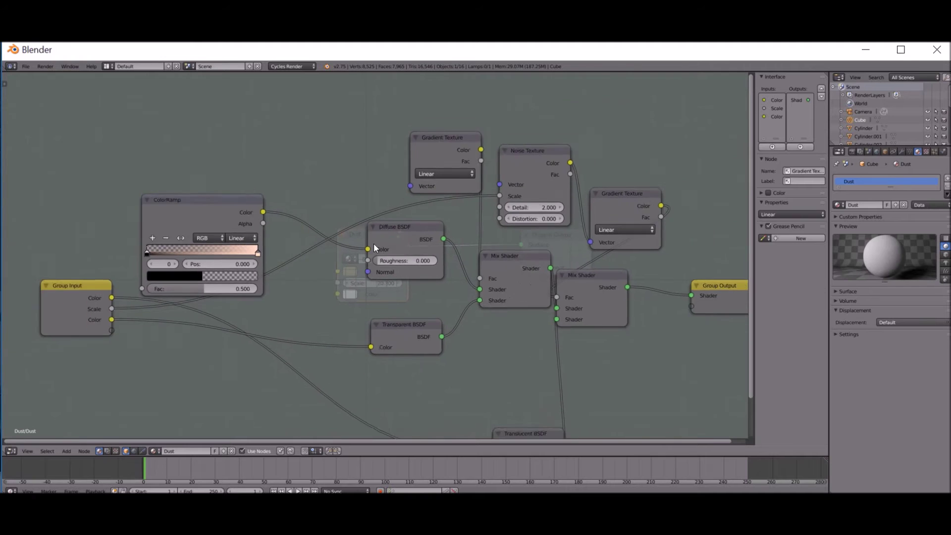
scroll(374, 243, up, 1)
key(Tab)
scroll(463, 376, up, 4)
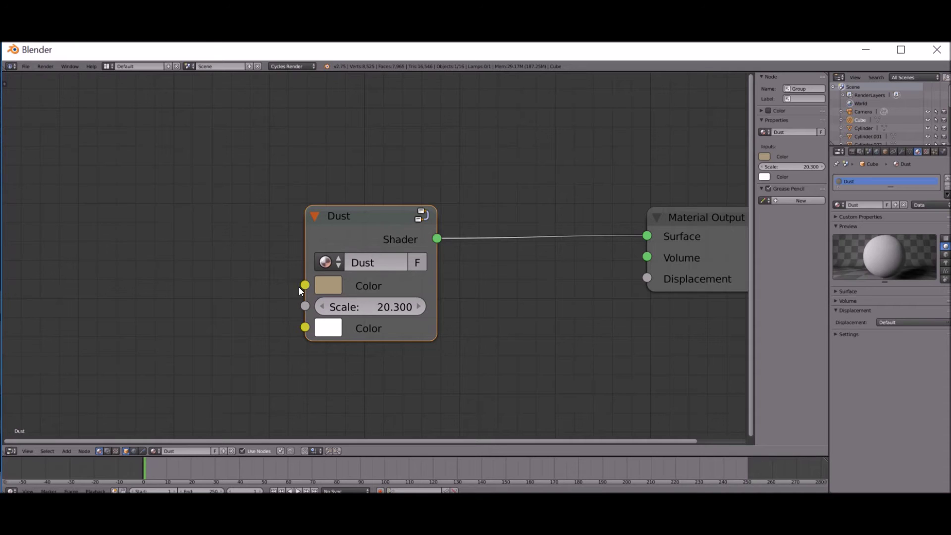
- Adjust the second color input of the Dust group node with the color picker
click(327, 329)
scroll(348, 384, down, 3)
click(338, 313)
click(457, 175)
scroll(188, 426, down, 1)
click(345, 307)
click(454, 106)
- Return to the 3D View and move the slab about -0.965 units along X
click(11, 451)
click(12, 451)
click(28, 442)
mouse_move(317, 278)
middle_down()
mouse_move(441, 199)
mouse_move(450, 171)
mouse_move(506, 179)
mouse_move(593, 168)
mouse_move(588, 191)
mouse_move(545, 240)
middle_up()
key(z)
drag(424, 278, 431, 270)
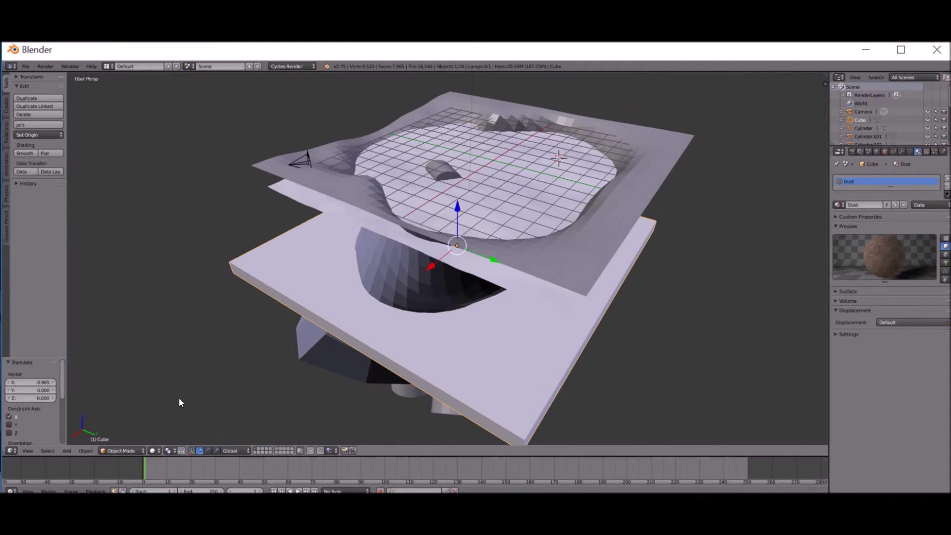
- Enter Sculpt Mode on the slab, enable dynamic topology and sculpt its upper surface with the brush set to Subtract
key(Left)
click(122, 450)
click(126, 420)
mouse_move(247, 303)
middle_down()
mouse_move(315, 252)
mouse_move(338, 281)
mouse_move(85, 229)
middle_up()
click(30, 264)
click(36, 275)
mouse_move(412, 232)
mouse_down()
mouse_move(468, 249)
mouse_move(533, 214)
mouse_up()
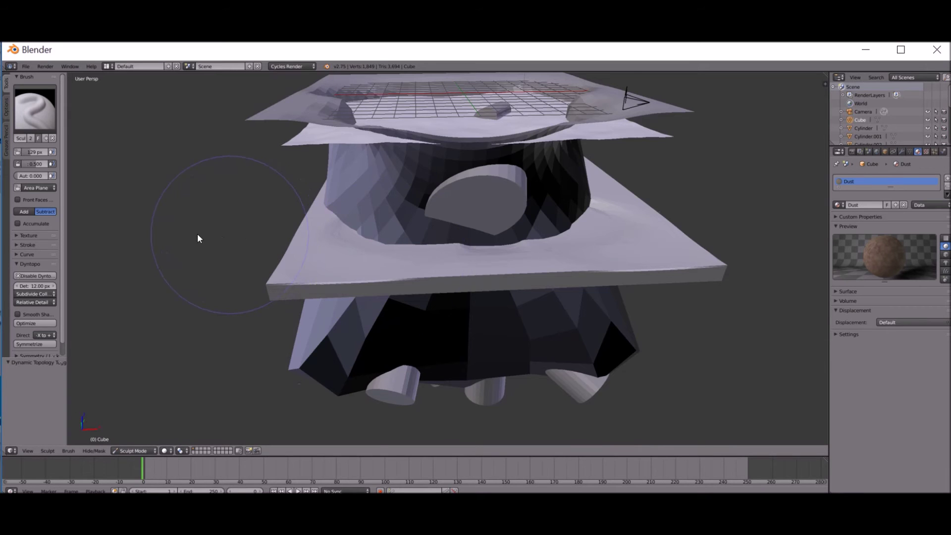
- Switch the sculpt brush to Add and raise uneven mounds across the slab's upper surface
middle_drag(198, 233, 206, 240)
click(29, 214)
mouse_move(429, 181)
mouse_down()
mouse_move(382, 229)
mouse_move(461, 236)
mouse_move(286, 232)
mouse_move(352, 220)
mouse_up()
mouse_move(353, 220)
middle_down()
mouse_move(389, 227)
mouse_move(247, 286)
middle_up()
mouse_move(248, 286)
mouse_down()
mouse_move(270, 239)
mouse_move(408, 223)
mouse_up()
- Return to Object Mode in camera view and rotate the camera to reframe the basin
mouse_move(408, 223)
middle_down()
mouse_move(352, 248)
mouse_move(494, 284)
middle_up()
key(KP_0)
click(136, 450)
click(137, 441)
right_click(434, 141)
right_click(431, 130)
key(r)
key(r)
click(431, 123)
key(r)
key(r)
click(290, 214)
- Render the frame and examine the water surface and floor shading at several zoom levels, then leave the render
click(51, 66)
click(63, 83)
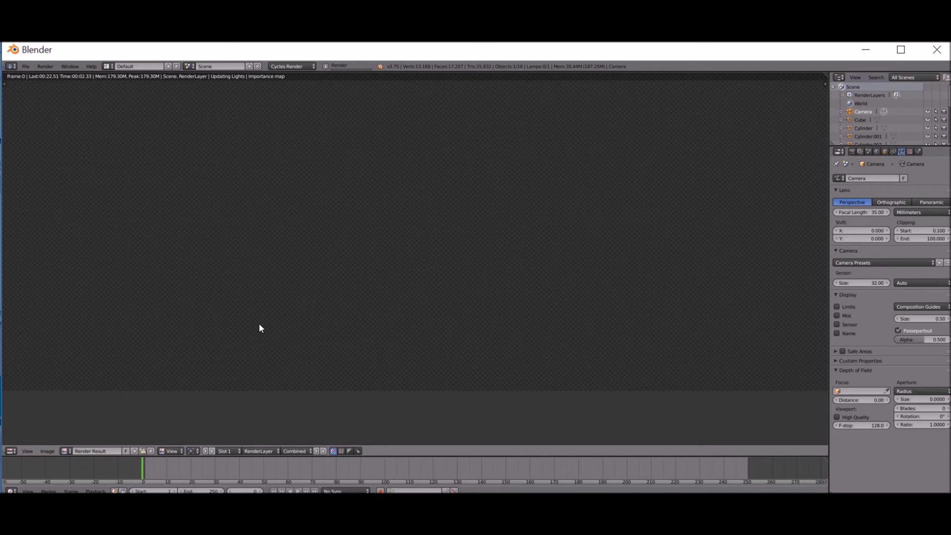
middle_drag(247, 382, 237, 124)
middle_drag(442, 247, 436, 192)
scroll(438, 189, down, 3)
scroll(136, 221, up, 5)
middle_drag(231, 173, 212, 110)
scroll(212, 107, down, 6)
middle_drag(266, 166, 321, 211)
scroll(321, 211, up, 5)
middle_drag(312, 407, 258, 195)
scroll(498, 159, down, 2)
middle_drag(498, 159, 459, 272)
scroll(438, 243, down, 1)
scroll(396, 277, up, 4)
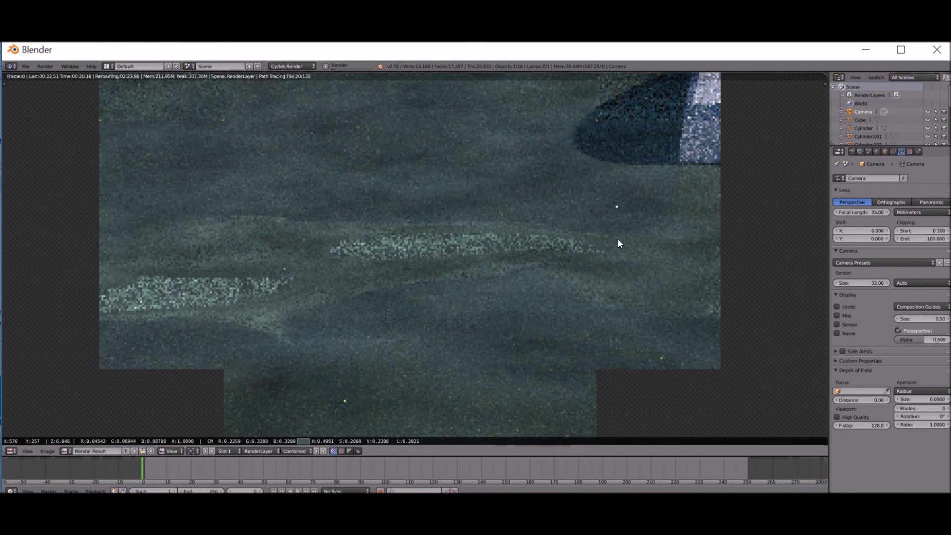
scroll(622, 278, down, 5)
middle_drag(281, 324, 271, 362)
scroll(276, 336, down, 2)
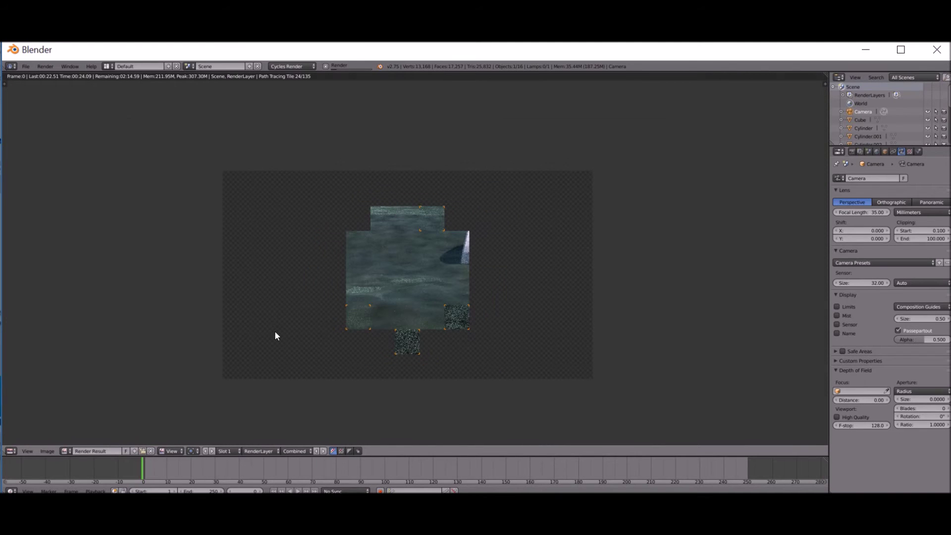
scroll(274, 331, up, 4)
scroll(281, 320, down, 4)
key(Escape)
middle_drag(352, 341, 468, 297)
shift+middle_drag(465, 235, 493, 181)
scroll(492, 181, up, 5)
key(a)
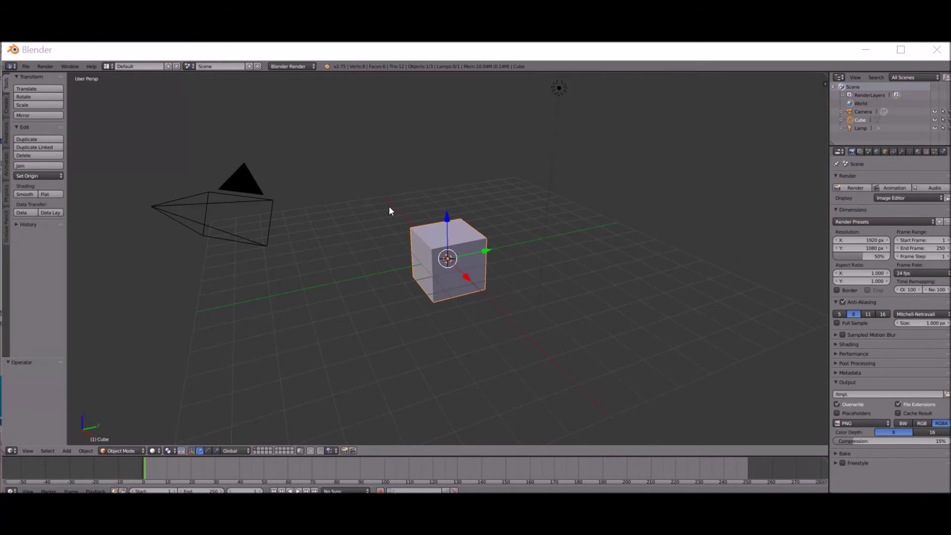
- In the new scene, delete the default cube and snap the 3D cursor to the center
scroll(389, 206, up, 4)
click(405, 236)
key(Delete)
key(shift+s)
click(378, 187)
- Append the Water node group from another blend file
key(shift+a)
click(27, 67)
middle_drag(446, 254, 512, 225)
middle_drag(407, 283, 551, 216)
click(26, 66)
mouse_move(64, 215)
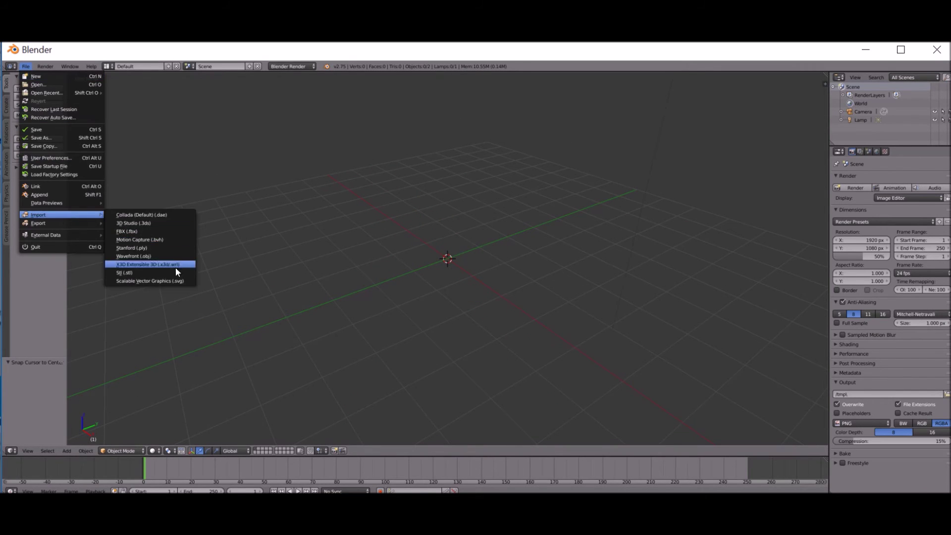
click(53, 193)
double_click(132, 138)
- Add a plane at the 3D cursor and scale it up
key(shift+a)
click(518, 293)
key(s)
click(716, 279)
- Add an Ocean modifier to the plane
click(902, 152)
click(880, 178)
click(915, 241)
scroll(585, 287, down, 18)
middle_drag(623, 249, 647, 258)
scroll(647, 262, up, 4)
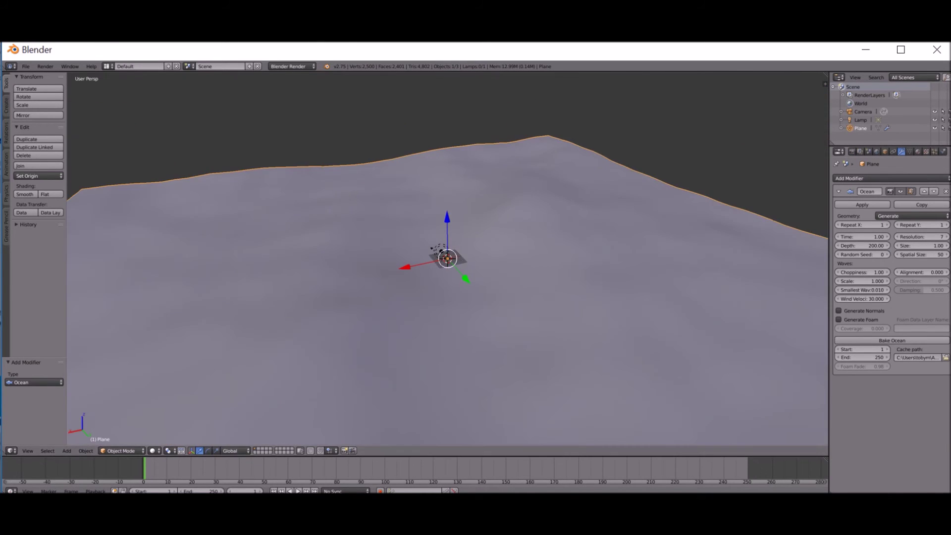
- Set the Ocean modifier's Resolution to 14, Depth to 202.7, Spatial Size to 25, Scale to 1.1 and Alignment to 5.3
drag(923, 239, 946, 236)
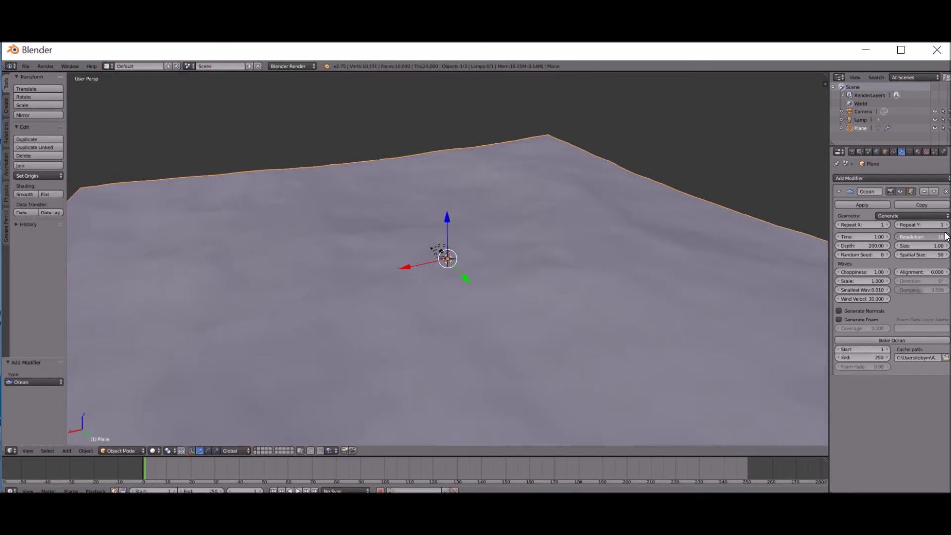
click(946, 236)
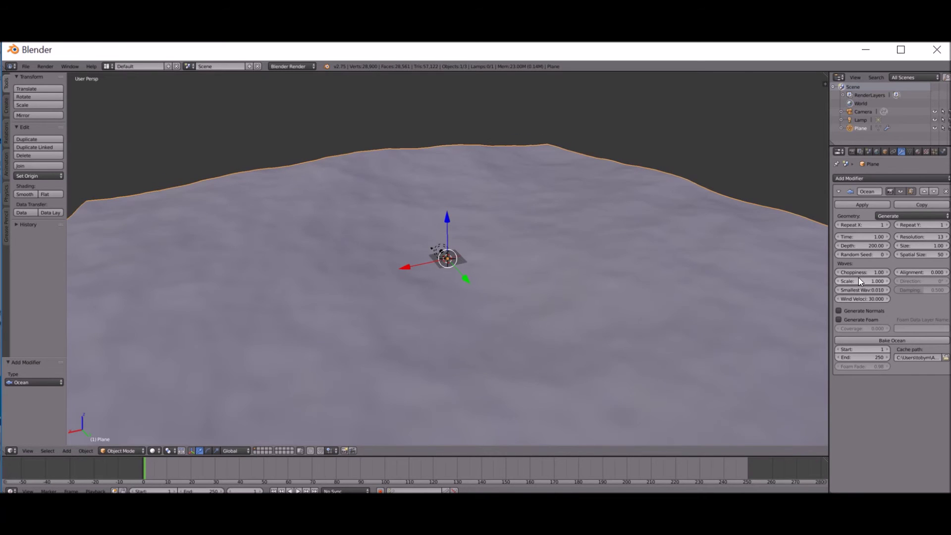
mouse_move(860, 280)
mouse_down()
mouse_move(876, 280)
mouse_move(861, 280)
mouse_up()
drag(919, 270, 942, 250)
mouse_move(926, 234)
mouse_down()
mouse_move(912, 255)
mouse_move(927, 251)
mouse_up()
middle_drag(538, 213, 498, 216)
- Try aligning the camera to a close view of the ocean surface
scroll(528, 247, up, 4)
key(a)
key(ctrl+alt+KP_0)
right_click(512, 335)
scroll(452, 243, down, 5)
key(KP_0)
scroll(453, 244, down, 5)
middle_drag(453, 244, 664, 260)
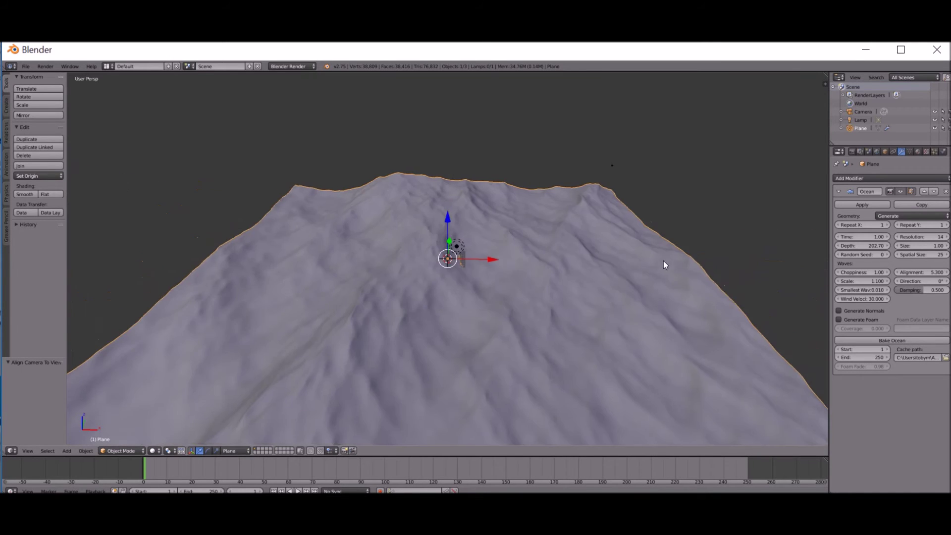
- Rescale the ocean plane and align the camera to an angled view across the waves
key(s)
click(506, 233)
scroll(514, 252, up, 5)
middle_drag(469, 245, 474, 242)
scroll(478, 236, up, 1)
key(ctrl+alt+KP_0)
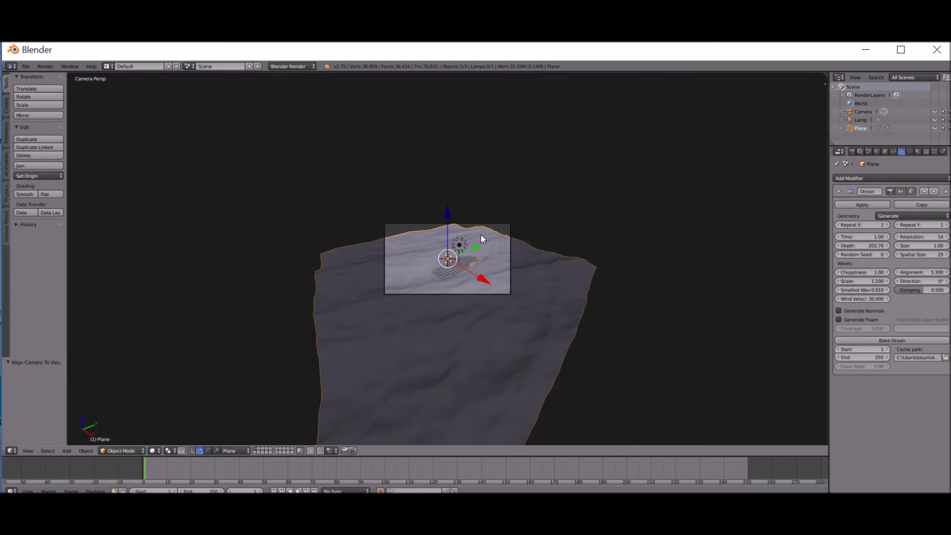
scroll(483, 147, up, 5)
- Set the camera's focal length to 28.77 mm
right_click(524, 129)
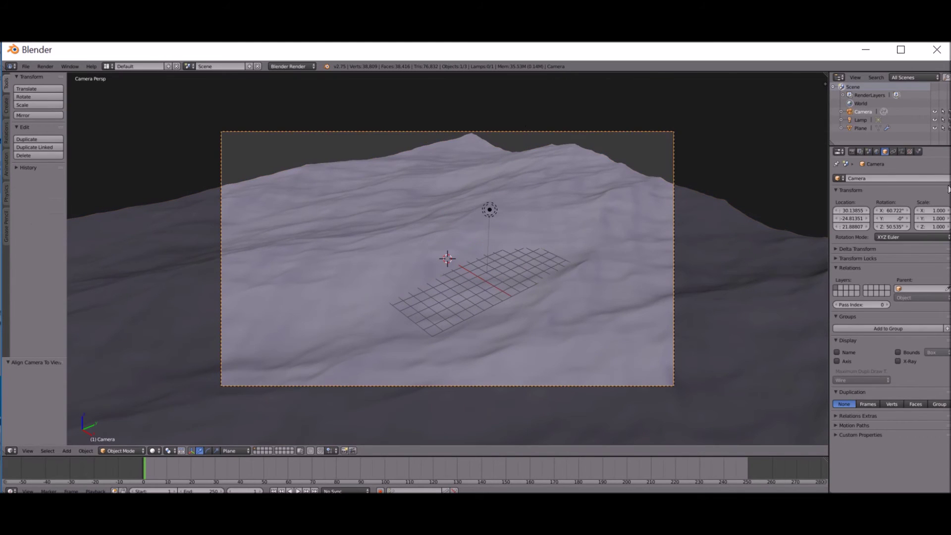
click(901, 152)
drag(864, 214, 553, 168)
- Reposition the camera with Grab and fly navigation so the waves fill the frame
key(g)
click(372, 426)
key(shift+f)
scroll(448, 263, down, 3)
click(448, 263)
key(g)
click(446, 281)
scroll(446, 281, down, 1)
key(shift+d)
click(445, 280)
key(x)
click(444, 281)
right_click(442, 149)
- Switch the render engine to Cycles Render and give the ocean plane a new material named Ocean
key(a)
scroll(507, 205, up, 5)
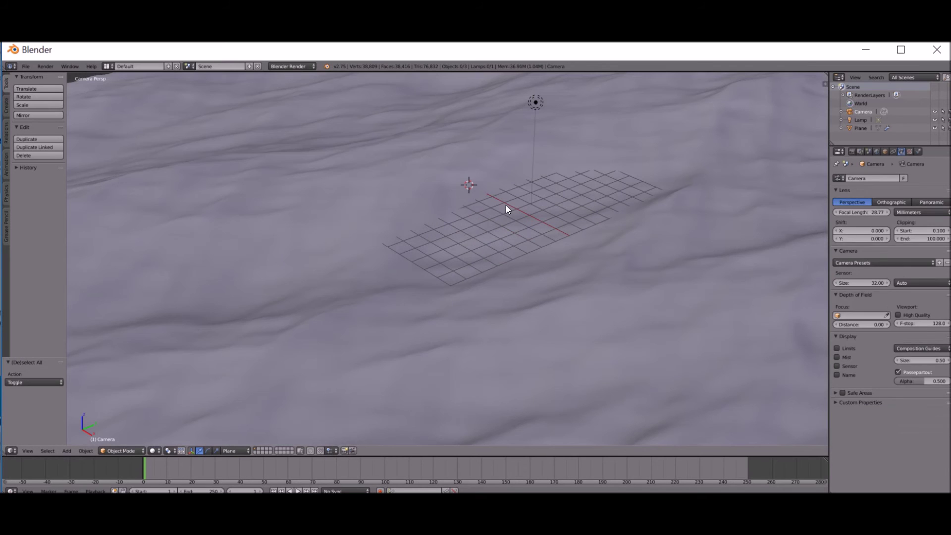
right_click(506, 205)
click(918, 152)
click(858, 205)
click(291, 66)
click(287, 95)
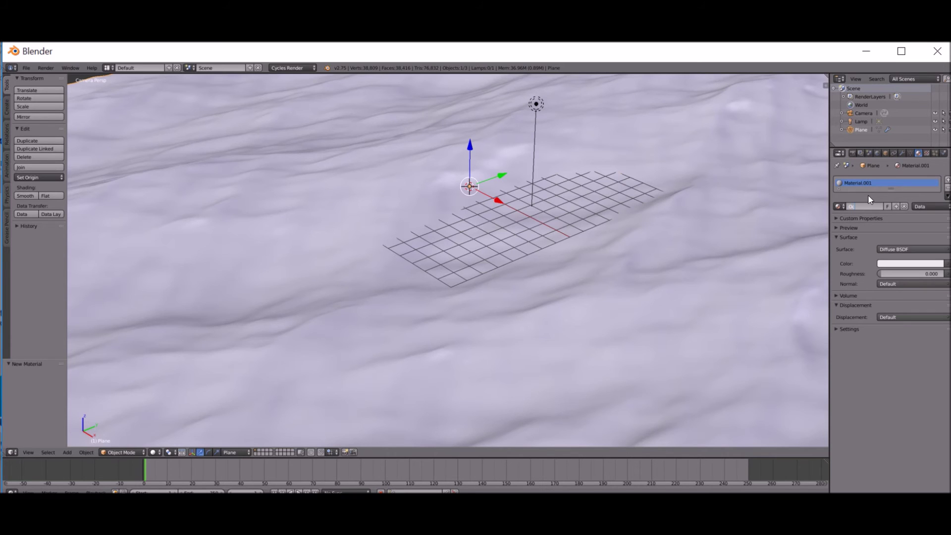
key(Return)
- Open the Ocean material in the Node Editor and delete its Diffuse BSDF node
click(11, 452)
click(42, 353)
scroll(281, 397, up, 4)
right_click(272, 259)
key(x)
key(space)
key(Escape)
- Add the Water group node beside the Material Output node
key(shift+a)
mouse_move(248, 333)
click(290, 355)
click(213, 188)
key(BackSpace)
key(BackSpace)
key(BackSpace)
key(BackSpace)
key(BackSpace)
key(BackSpace)
key(Return)
- Adjust the three color inputs of the Water group node with the color picker
click(230, 266)
drag(299, 454, 337, 452)
drag(275, 423, 342, 421)
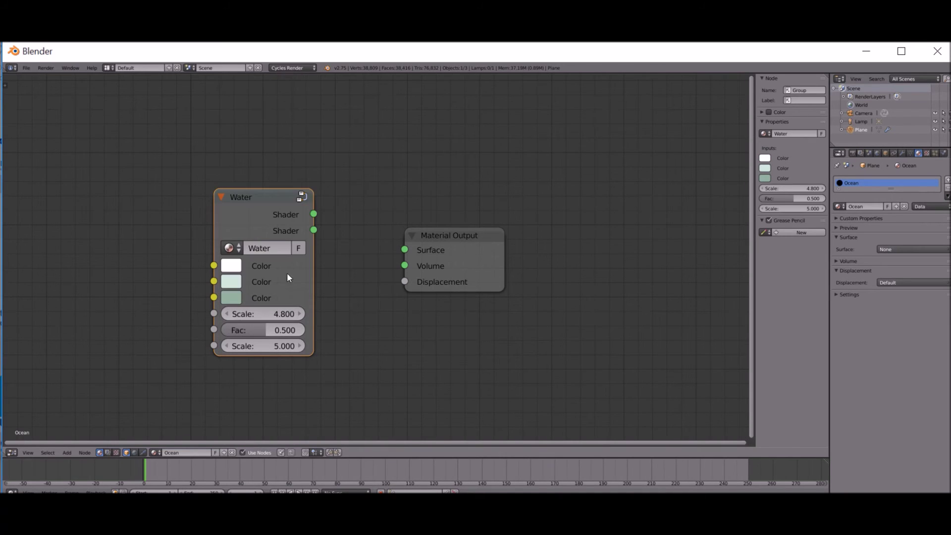
click(240, 299)
drag(287, 261, 391, 248)
drag(273, 251, 327, 248)
drag(344, 91, 349, 134)
click(231, 282)
drag(297, 233, 332, 242)
drag(246, 216, 352, 211)
- Connect the Water group's Shader output to the Material Output's Surface input
click(287, 116)
scroll(386, 255, up, 1)
click(846, 230)
middle_drag(275, 203, 334, 169)
drag(354, 165, 474, 213)
- Return to the 3D View and enable Pro Lighting: Skies (Demo) for the world
click(11, 452)
click(18, 444)
scroll(197, 337, down, 4)
click(878, 152)
click(862, 287)
click(844, 288)
- Render the ocean scene from the camera
click(47, 68)
click(49, 78)
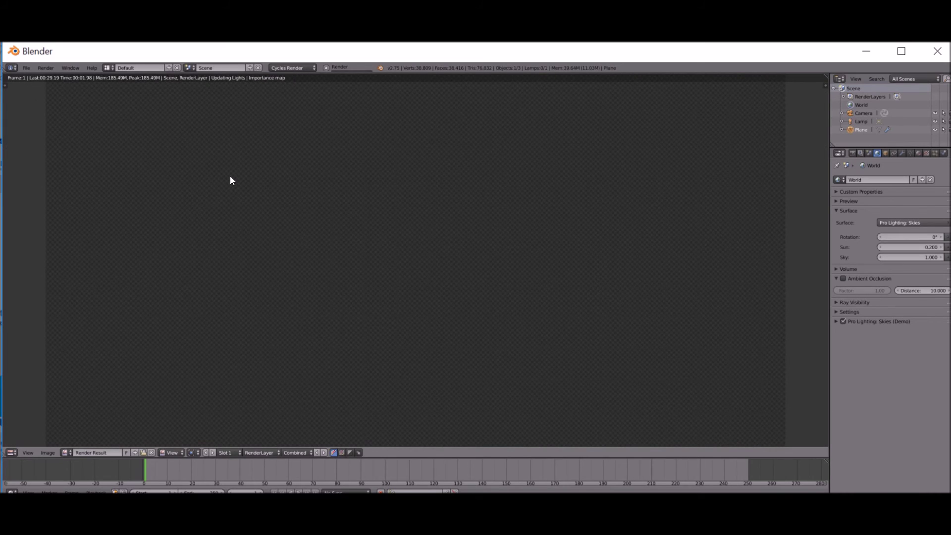
- Examine the ocean render in progress, then stop it and close the render view
scroll(233, 183, down, 2)
scroll(218, 161, down, 1)
middle_drag(271, 236, 213, 341)
scroll(251, 239, down, 2)
scroll(213, 345, up, 1)
scroll(283, 329, up, 2)
middle_drag(282, 329, 302, 318)
key(Escape)
scroll(303, 329, down, 3)
scroll(397, 172, up, 2)
key(Escape)
- Open the plane's Ocean material settings and adjust the brightness of the Water surface's third color to a light grey
click(13, 452)
click(918, 153)
click(896, 340)
click(940, 233)
click(908, 340)
click(938, 228)
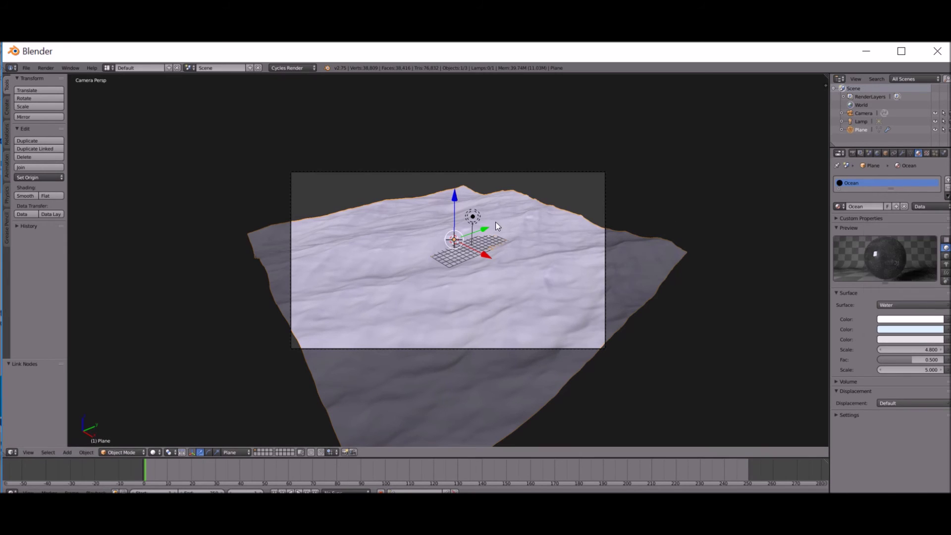
- Render the ocean with the lightened third color, check the result and return to the camera view
click(45, 68)
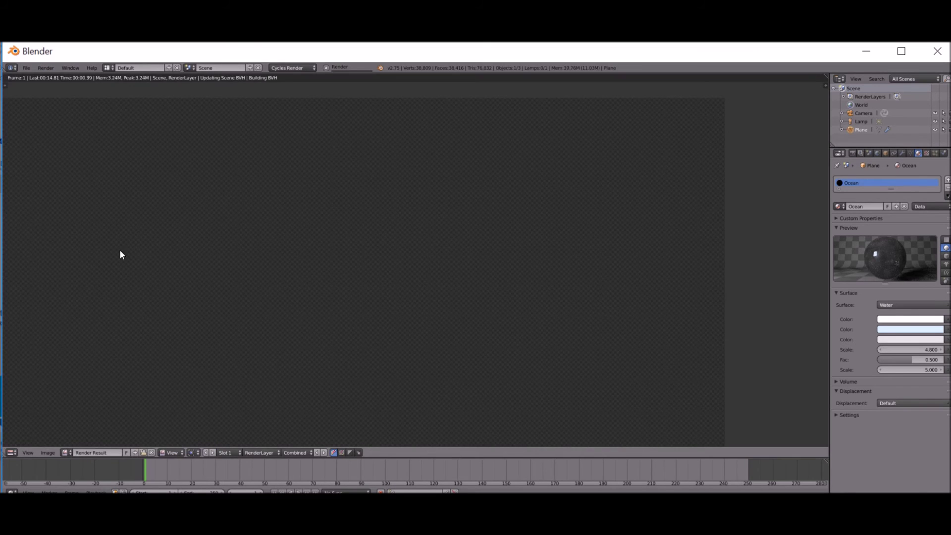
middle_drag(120, 249, 188, 174)
scroll(255, 243, down, 3)
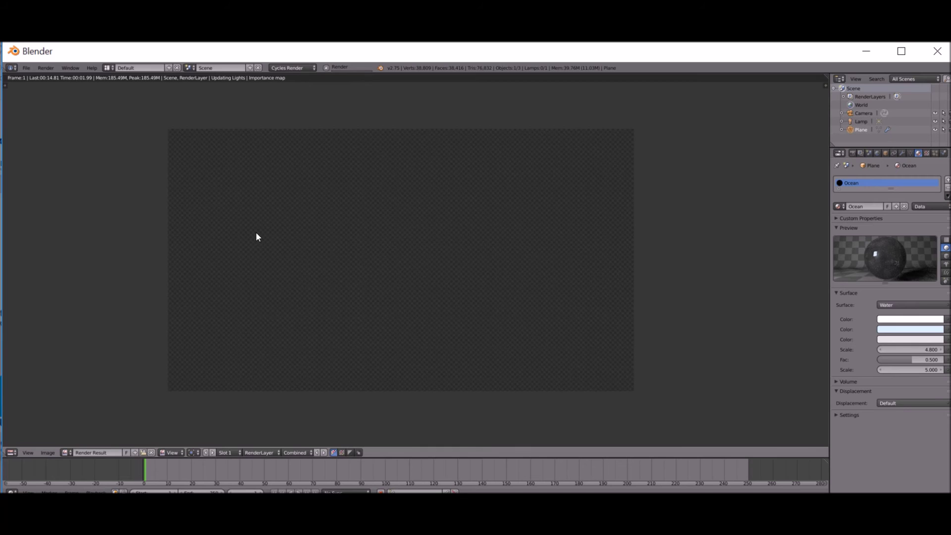
scroll(255, 237, up, 1)
scroll(396, 118, up, 2)
scroll(396, 119, down, 1)
scroll(533, 194, down, 1)
key(Escape)
- Set both Scale values of the Ocean material's Water surface to 0
mouse_move(895, 351)
mouse_down()
mouse_move(872, 348)
mouse_move(893, 351)
mouse_up()
click(894, 352)
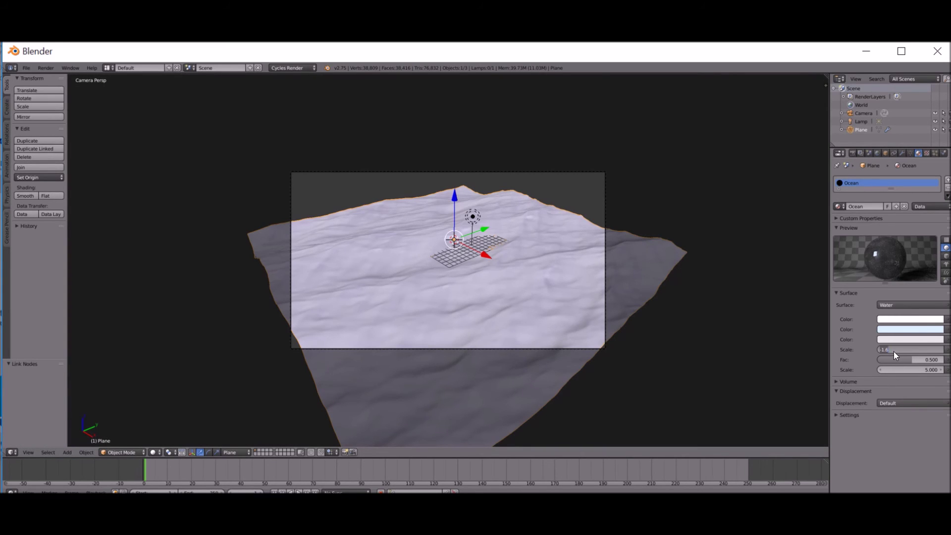
text(0)
key(Return)
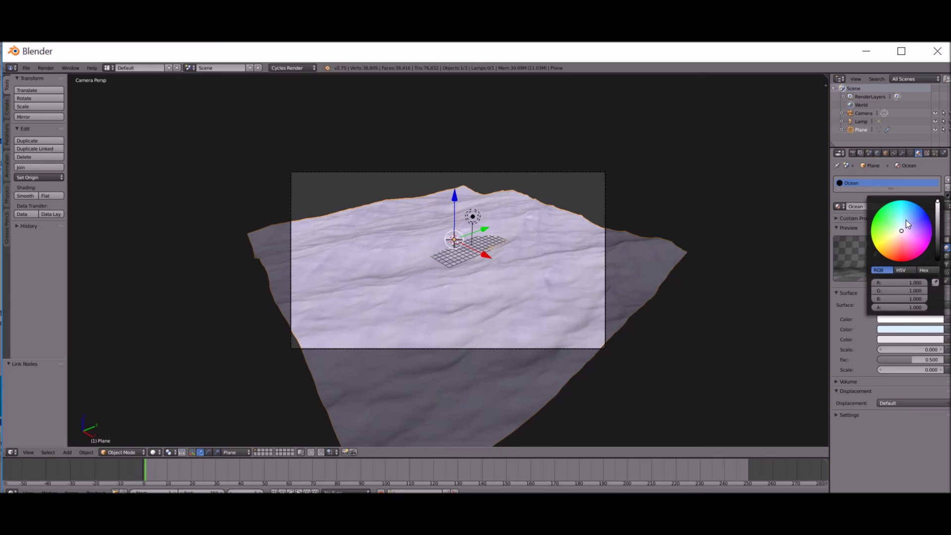
- Change the Water surface's colors to darker blue tones, with a teal first color and a violet-blue third color
click(906, 220)
click(939, 233)
click(890, 340)
click(938, 249)
click(911, 242)
click(892, 320)
- Lower the Water surface's Fac to 0, render the ocean and stop the render after a short check
click(45, 68)
click(49, 78)
drag(908, 361, 878, 360)
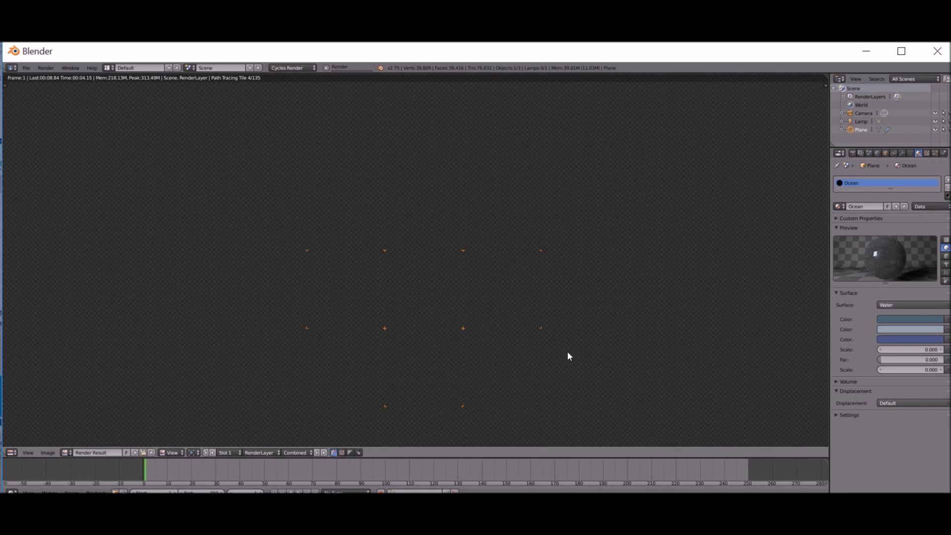
scroll(526, 317, down, 1)
scroll(505, 246, up, 3)
scroll(493, 281, down, 4)
key(Escape)
- Render the ocean again with the dark blue colors, inspect the water surface and leave the render view
click(45, 68)
click(51, 79)
scroll(159, 172, down, 2)
scroll(170, 257, up, 1)
scroll(336, 395, down, 1)
scroll(385, 376, up, 1)
scroll(384, 376, up, 2)
scroll(311, 257, down, 1)
scroll(311, 257, up, 2)
scroll(311, 254, down, 3)
scroll(431, 257, down, 1)
scroll(437, 249, up, 2)
key(Escape)
- Brighten all three Water surface colors to lighter shades of blue
click(896, 340)
click(936, 243)
click(886, 321)
click(937, 220)
click(889, 331)
click(910, 340)
click(907, 246)
drag(937, 244, 937, 225)
- Render the ocean with the lighter blue colors, inspect the waves and cancel the render
click(46, 67)
key(Return)
scroll(322, 232, down, 4)
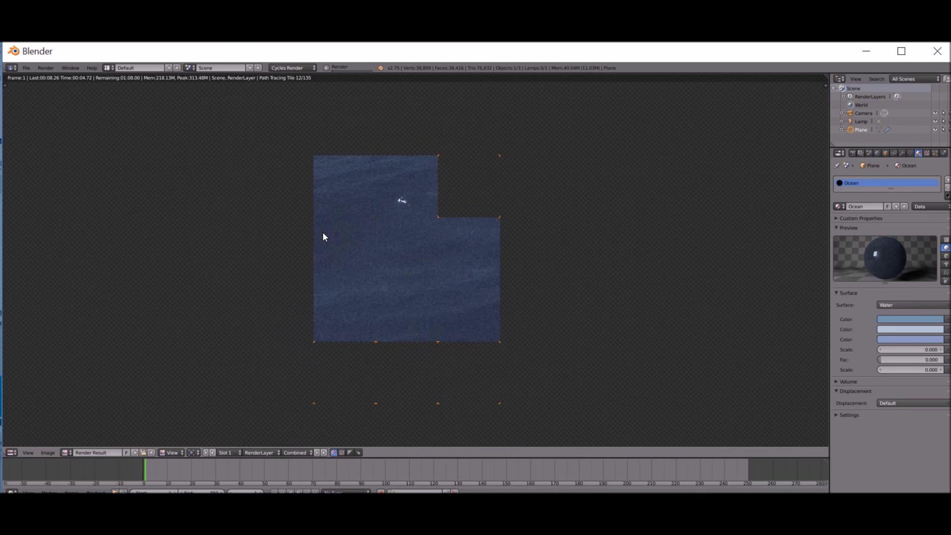
middle_drag(346, 322, 353, 330)
scroll(358, 333, up, 2)
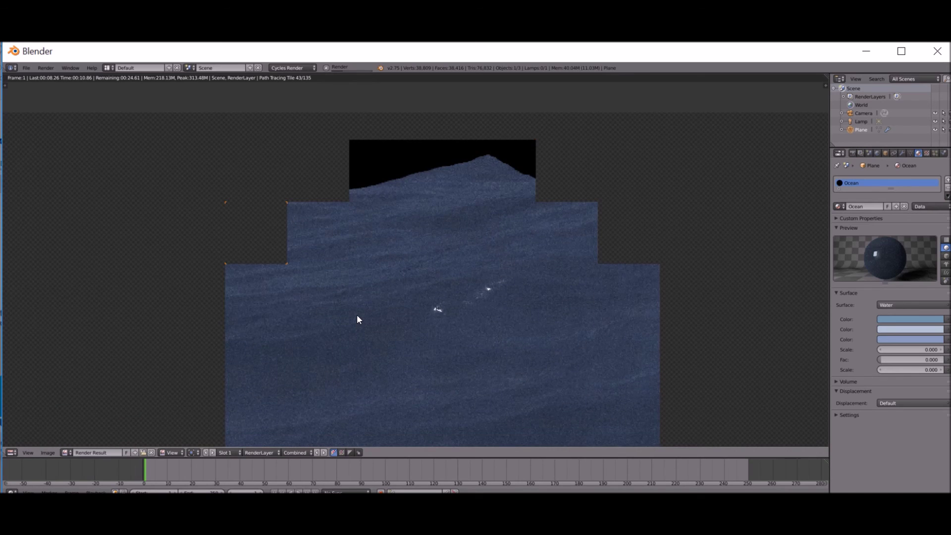
scroll(352, 239, down, 1)
middle_drag(358, 315, 128, 251)
scroll(129, 251, down, 2)
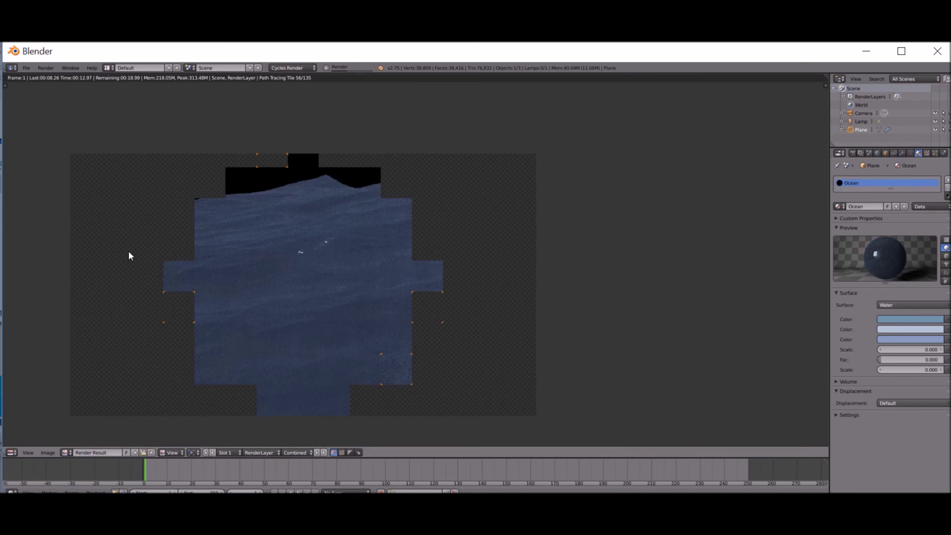
scroll(168, 266, down, 1)
key(Escape)
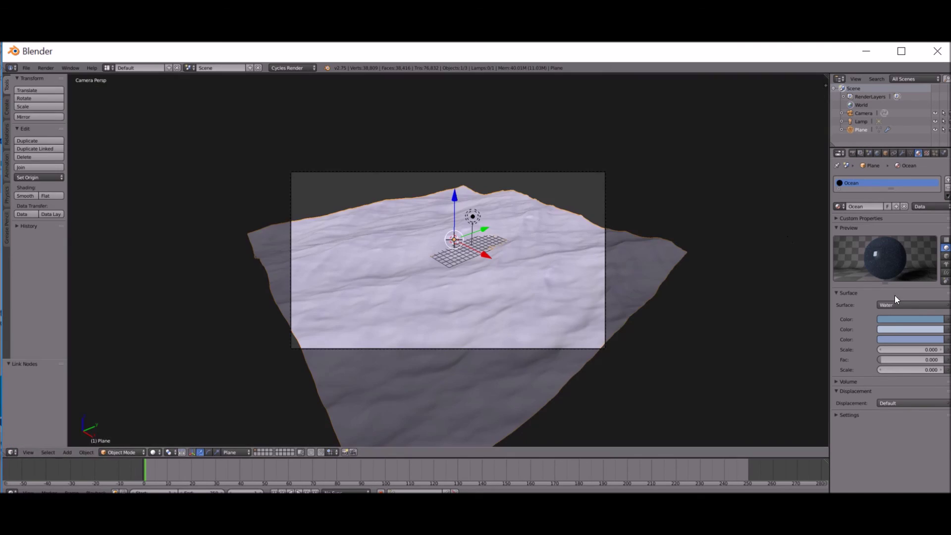
- Darken the second and third colors of the Water surface to muted greyish blues
click(899, 340)
click(889, 340)
click(890, 329)
click(906, 331)
click(938, 239)
- Render the ocean from the camera with the muted blue colors and fit the image in view
click(52, 69)
key(F12)
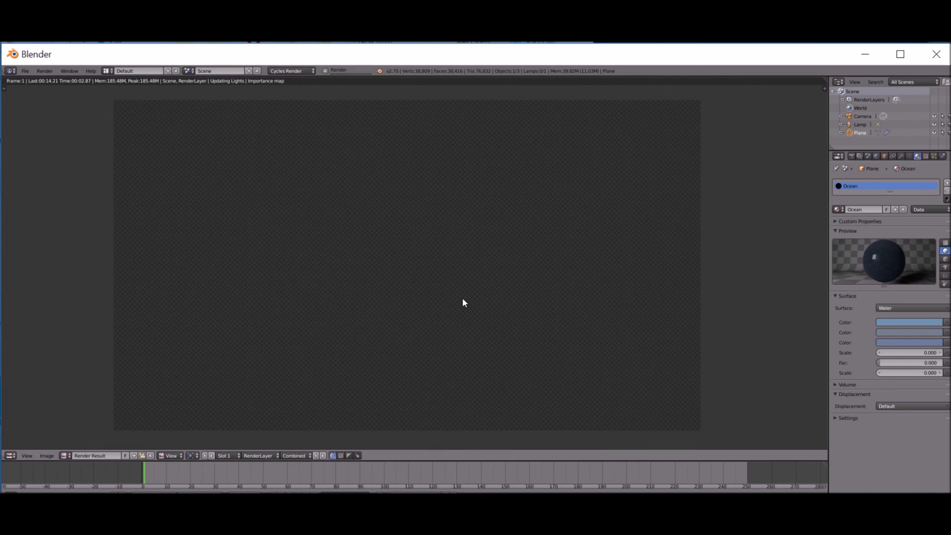
scroll(422, 251, up, 1)
middle_drag(421, 252, 459, 326)
scroll(459, 331, down, 1)
scroll(432, 313, down, 2)
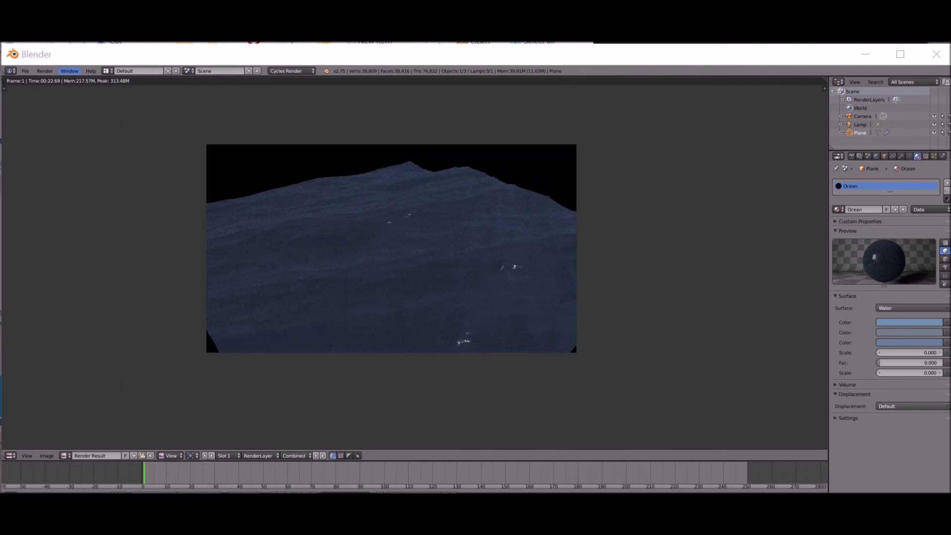
- Examine the finished ocean render up close, including the wave surface, the bright highlights and the horizon edge
scroll(155, 202, up, 3)
scroll(258, 279, down, 1)
scroll(169, 289, up, 4)
scroll(168, 367, down, 2)
scroll(629, 233, up, 1)
middle_drag(694, 297, 494, 275)
click(453, 346)
scroll(453, 237, up, 4)
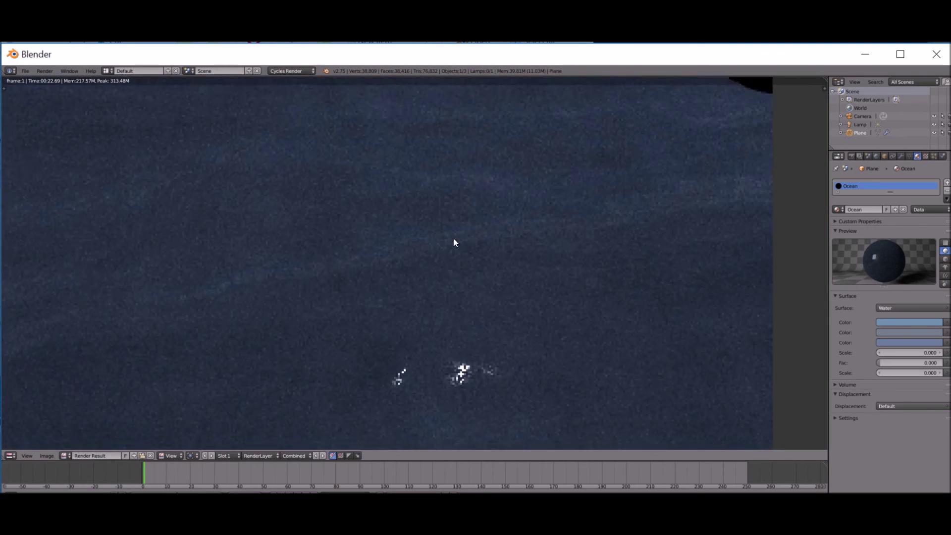
middle_drag(453, 236, 455, 90)
click(572, 333)
scroll(555, 296, down, 5)
middle_drag(449, 321, 514, 335)
click(522, 248)
middle_drag(530, 143, 603, 223)
drag(229, 309, 404, 268)
scroll(409, 284, down, 3)
scroll(512, 334, up, 4)
scroll(435, 340, down, 2)
drag(363, 121, 629, 171)
drag(238, 230, 278, 417)
drag(470, 446, 325, 271)
scroll(678, 384, down, 2)
scroll(350, 257, up, 2)
middle_drag(354, 248, 358, 221)
scroll(620, 312, up, 5)
scroll(629, 328, down, 6)
scroll(634, 328, up, 1)
scroll(297, 322, up, 1)
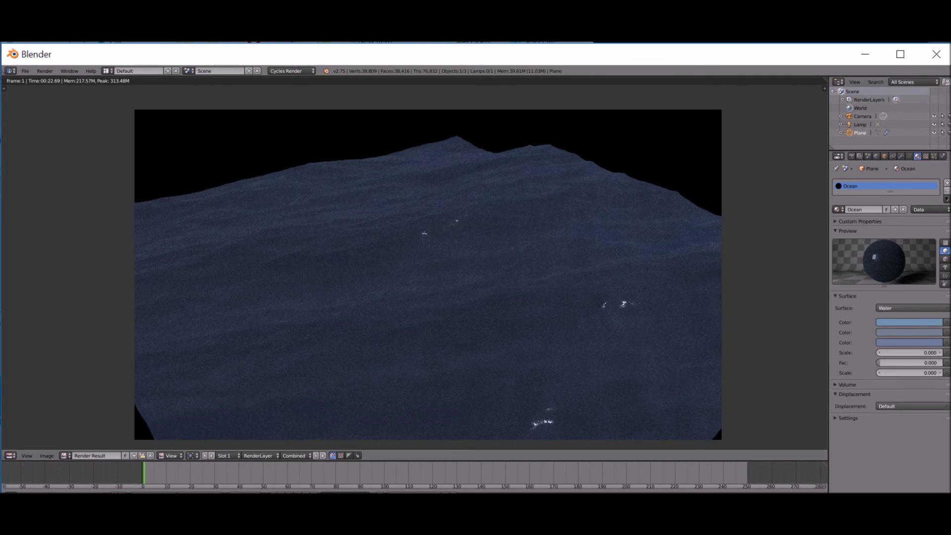